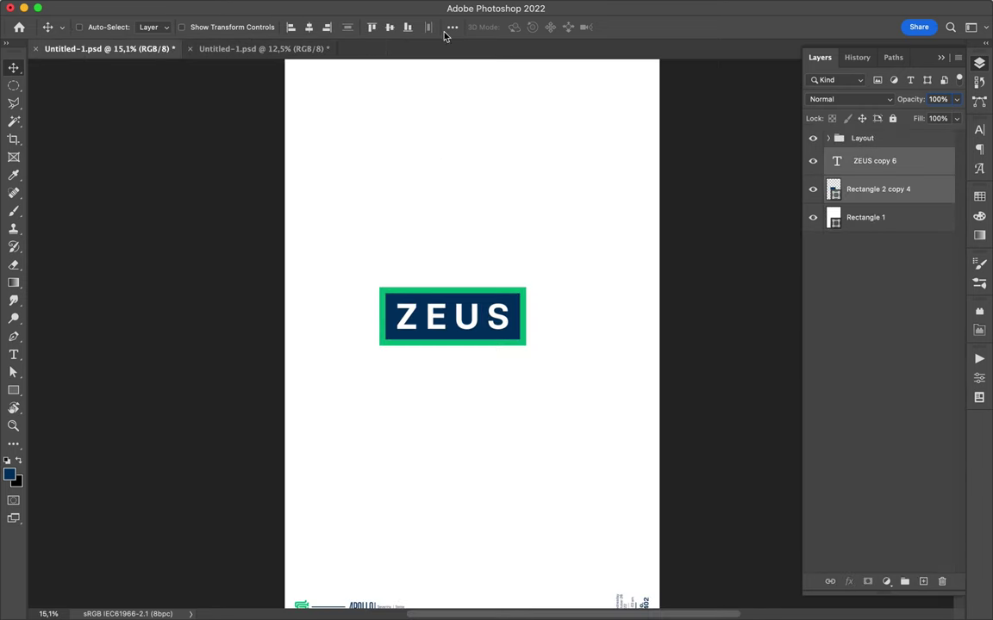
Step: Copy the green arrow and statue from the blue reference poster, placing the statue beneath the ZEUS box
left_click(452, 26)
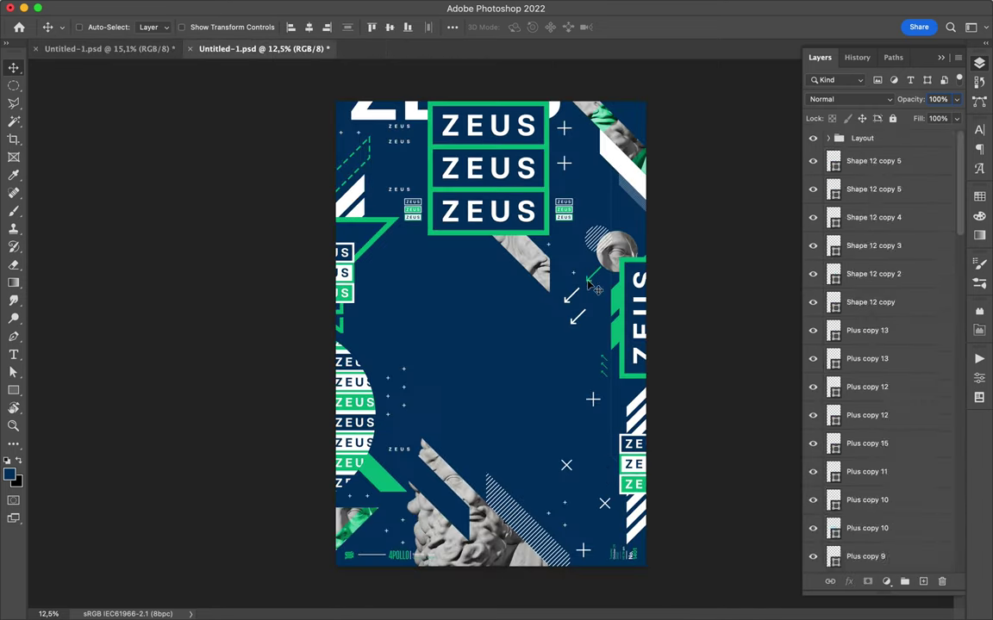
left_click_drag(234, 93, 569, 306)
left_click(289, 48)
left_click_drag(477, 414, 523, 344)
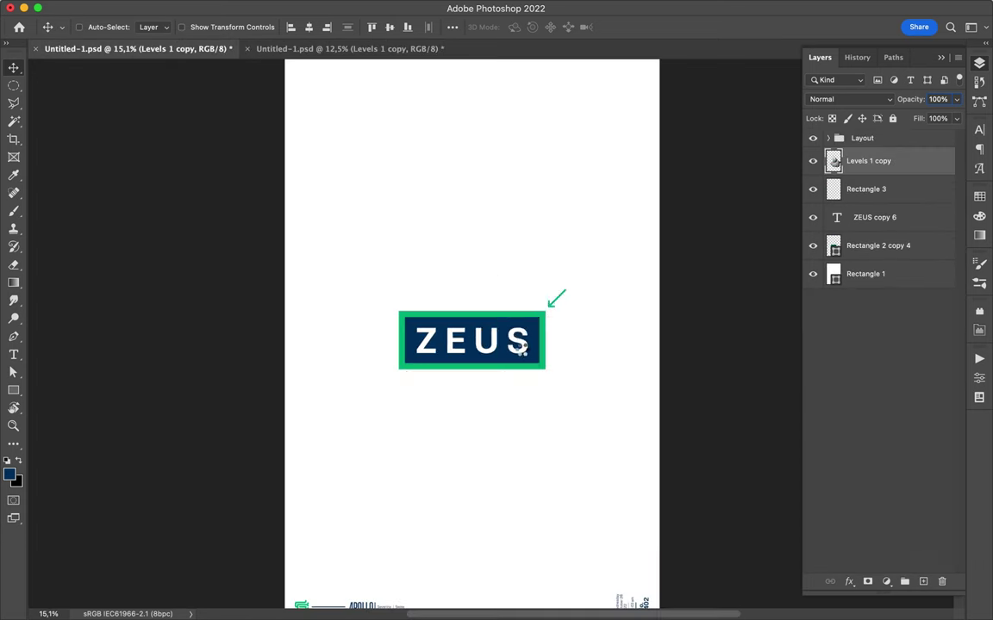
left_click_drag(866, 161, 866, 260)
left_click_drag(450, 388, 499, 444)
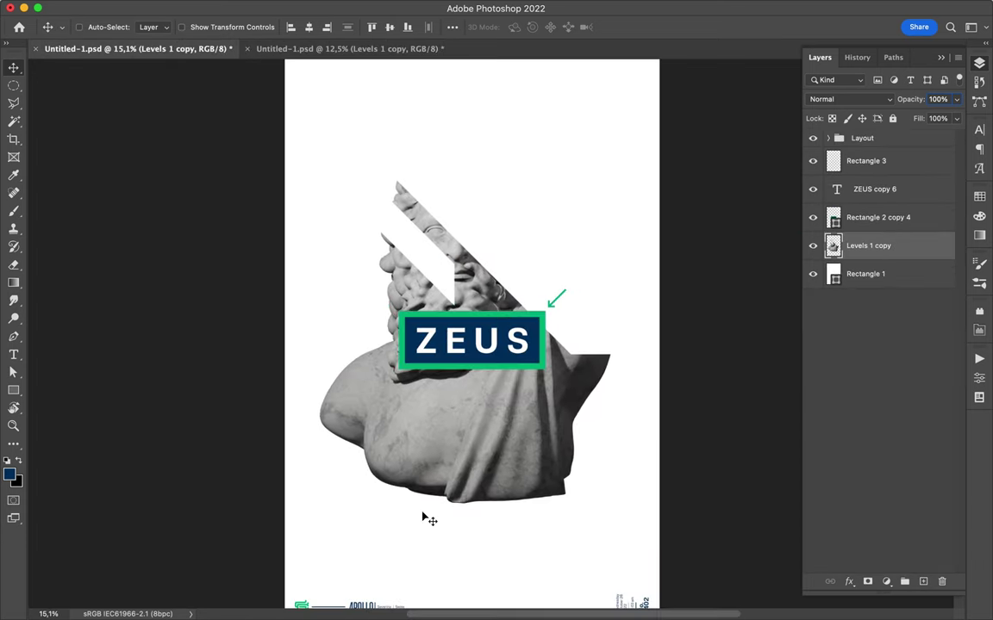
Step: Cut a diagonal slice of the statue onto its own layer and shift it down-left
left_click(312, 483)
key("ctrl+shift+j")
key("v")
left_click_drag(461, 392, 304, 514)
Step: Bring over the eye circle and diagonal piece, merge the extra piece, and open the #12 poster
left_click(326, 49)
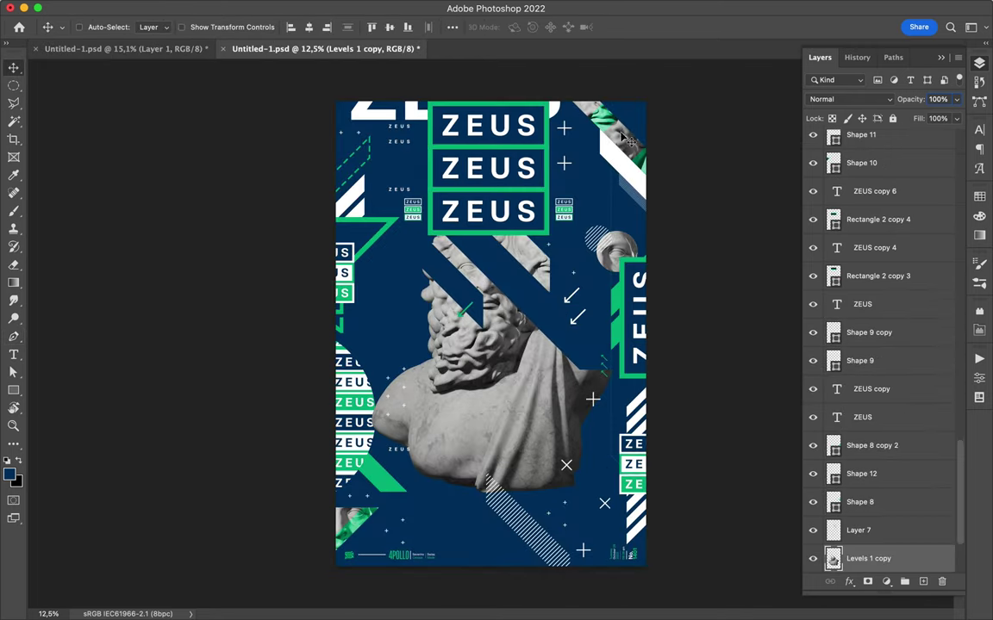
left_click_drag(534, 181, 593, 276)
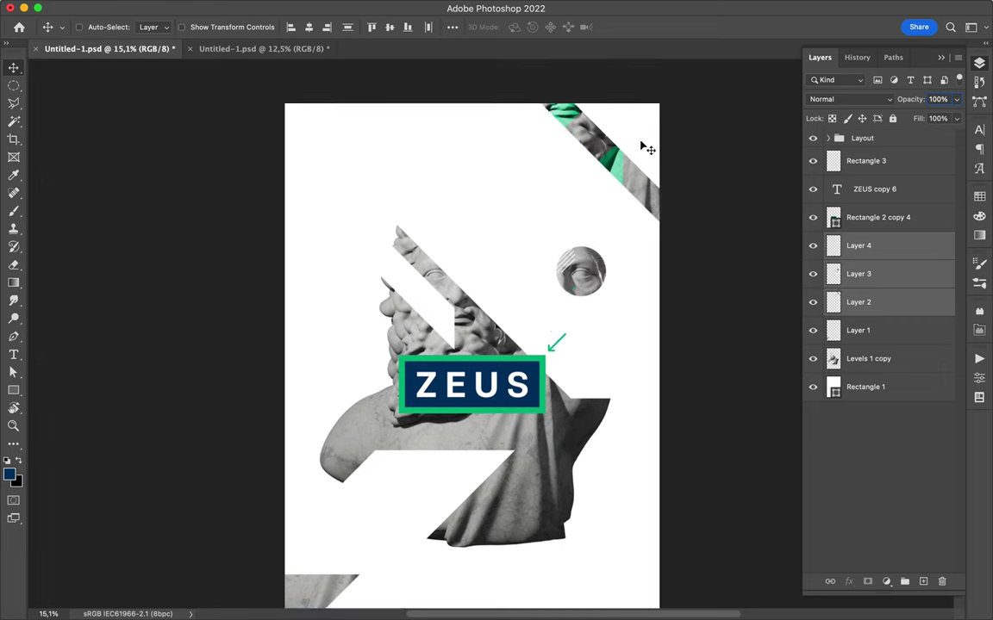
mouse_move(552, 328)
left_mouse_down()
mouse_move(606, 344)
mouse_move(623, 375)
left_mouse_up()
key("u")
key("ctrl+e")
key("v")
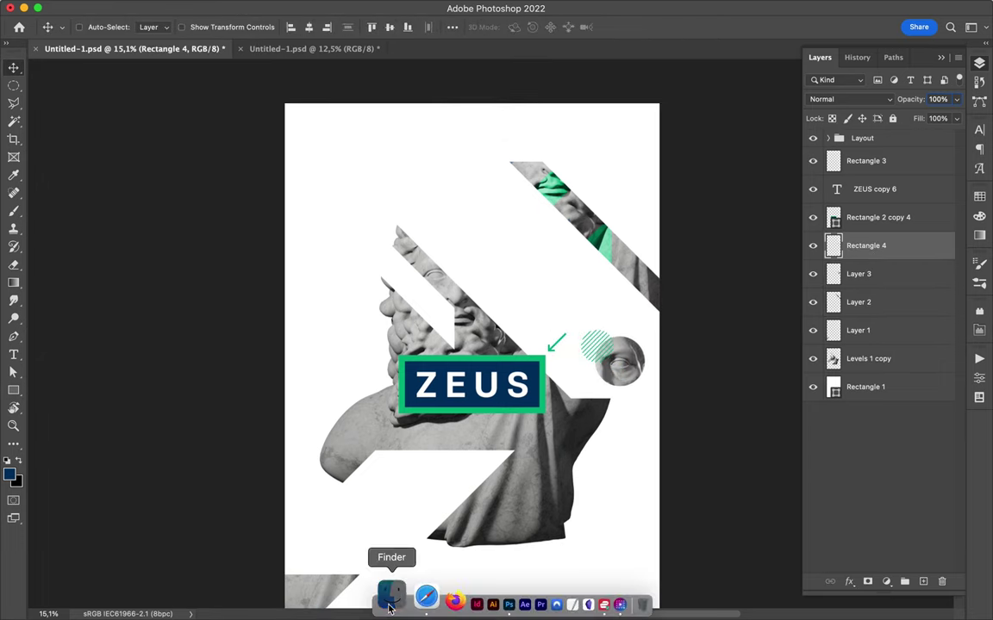
left_click(388, 593)
left_click_drag(586, 162, 303, 49)
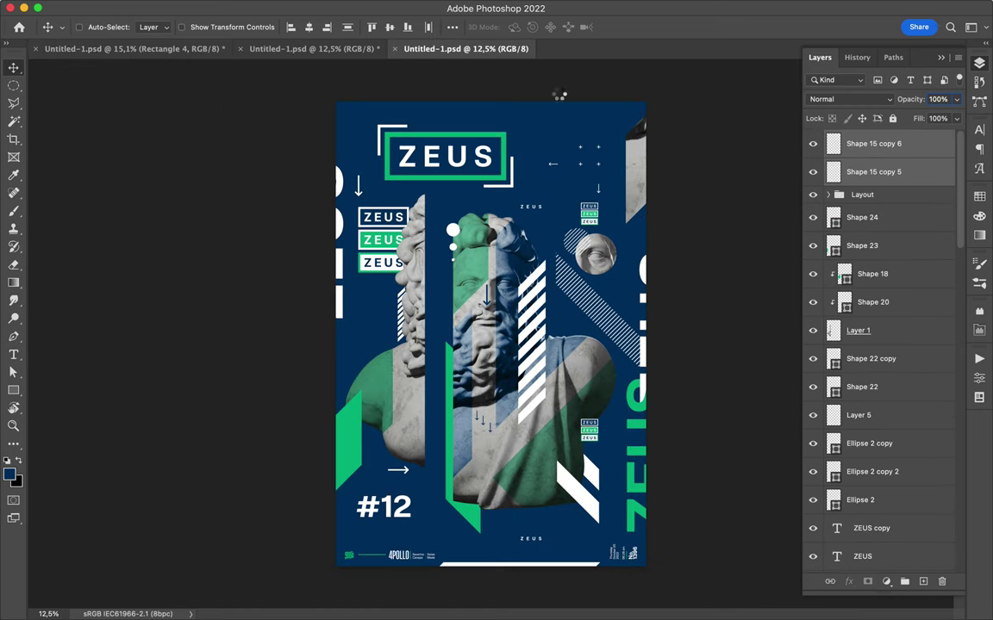
Step: Close the #12 poster without saving changes
scroll(882, 259, "down", 10)
scroll(868, 431, "down", 10)
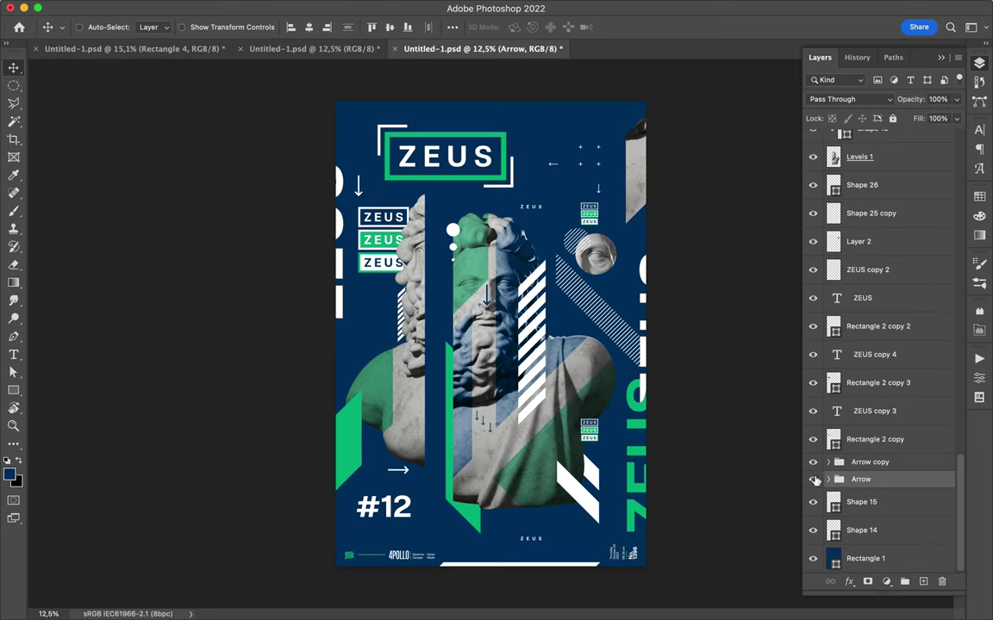
left_click(833, 439)
scroll(823, 414, "up", 5)
scroll(819, 400, "up", 5)
scroll(817, 393, "up", 5)
key("super+w")
left_click(497, 255)
Step: Copy the X and plus marks and the small stacked ZEUS badge onto the white poster
left_click(605, 505)
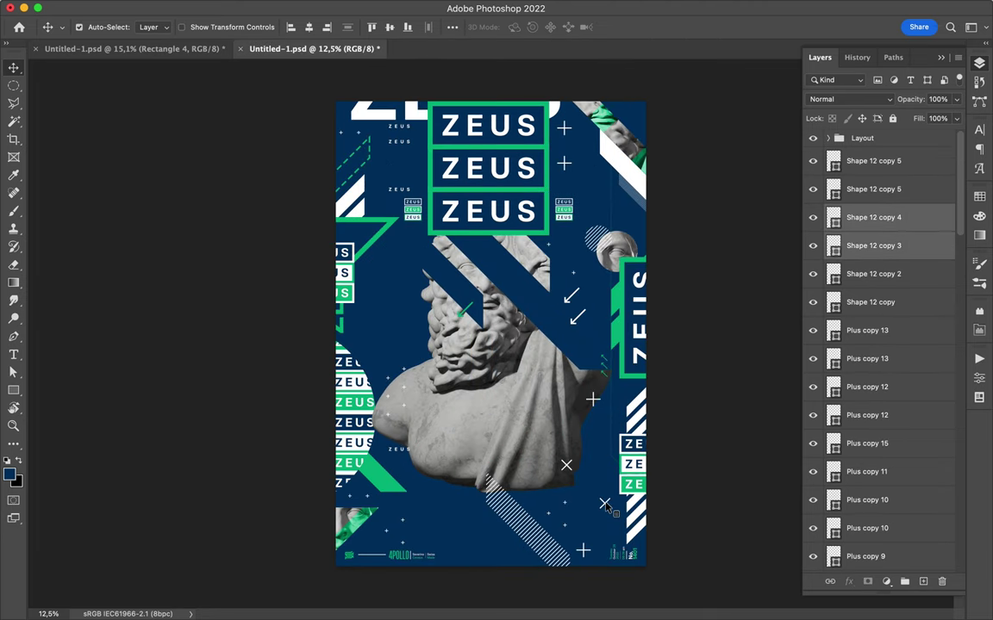
key("v")
key("ctrl+Tab")
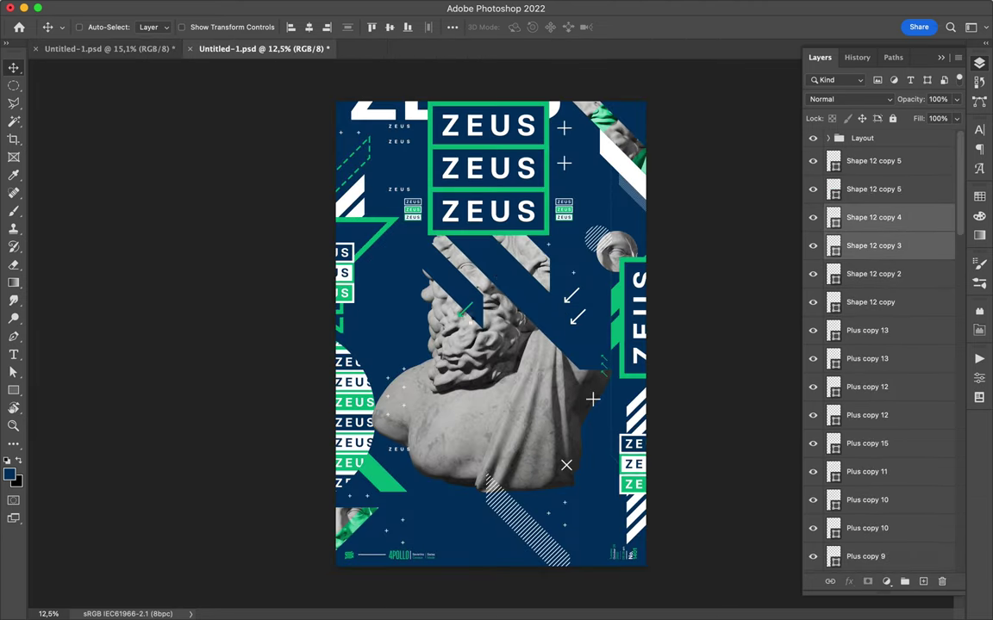
left_click_drag(280, 57, 565, 211)
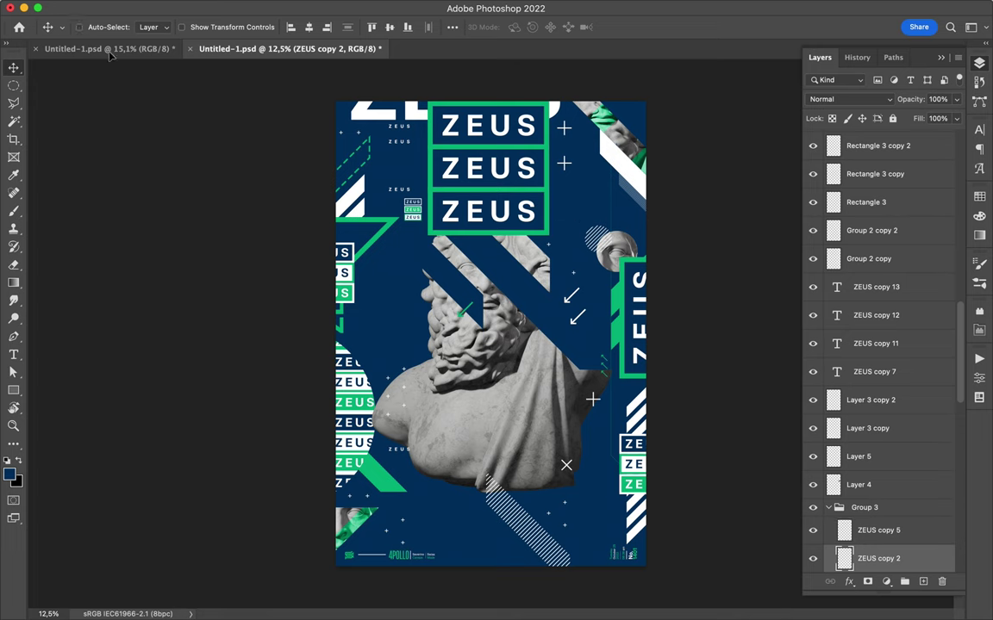
left_click_drag(109, 54, 551, 393)
scroll(543, 396, "up", 3)
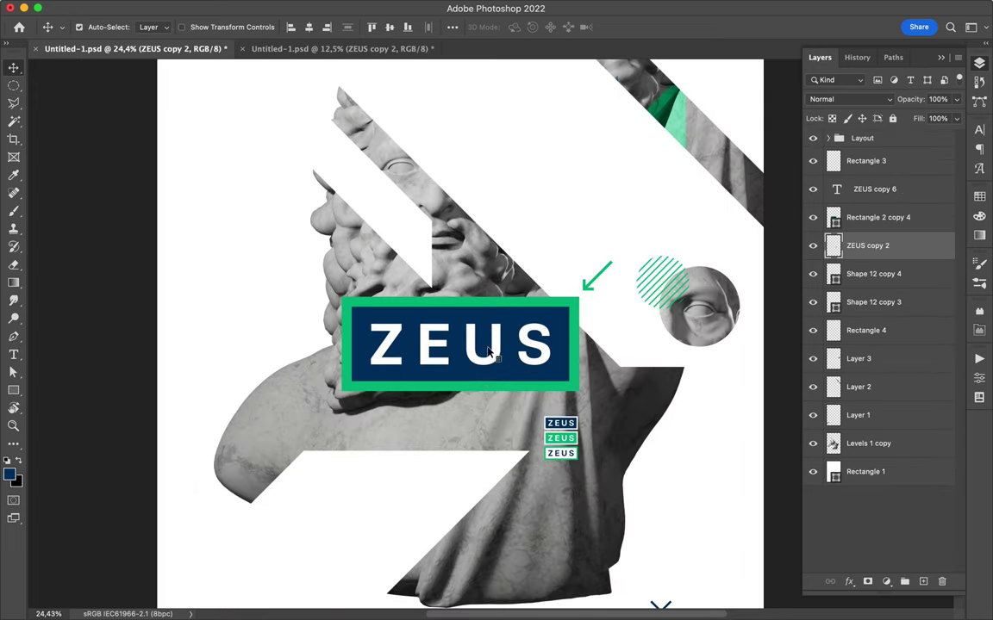
Step: Duplicate the ZEUS box lower-left, with navy lettering and a white fill
left_click(504, 337)
left_click_drag(505, 337, 381, 470)
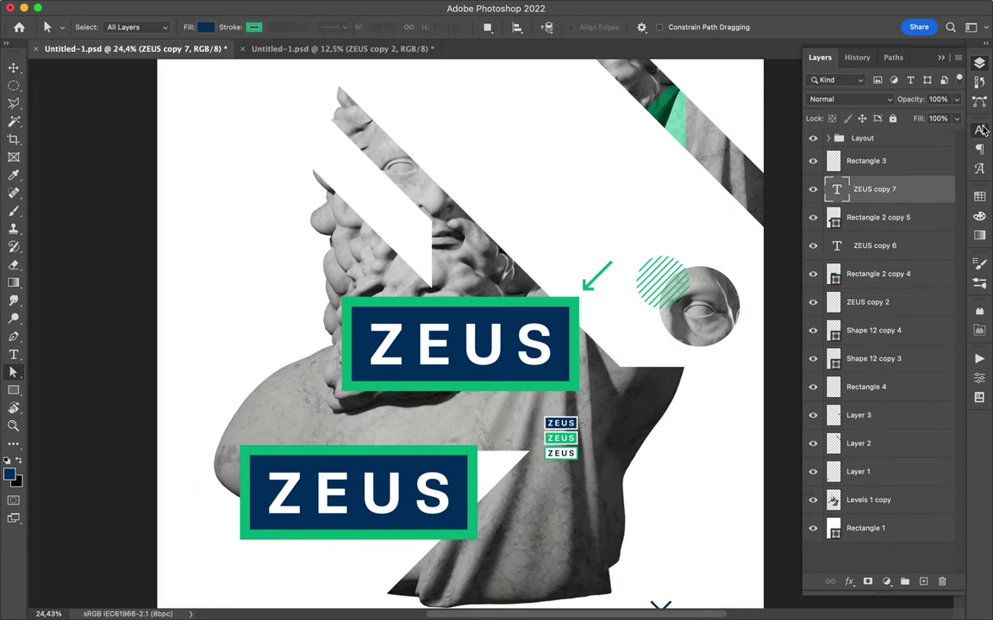
left_click(930, 228)
left_click(457, 468)
key("Return")
key("a")
left_click(195, 27)
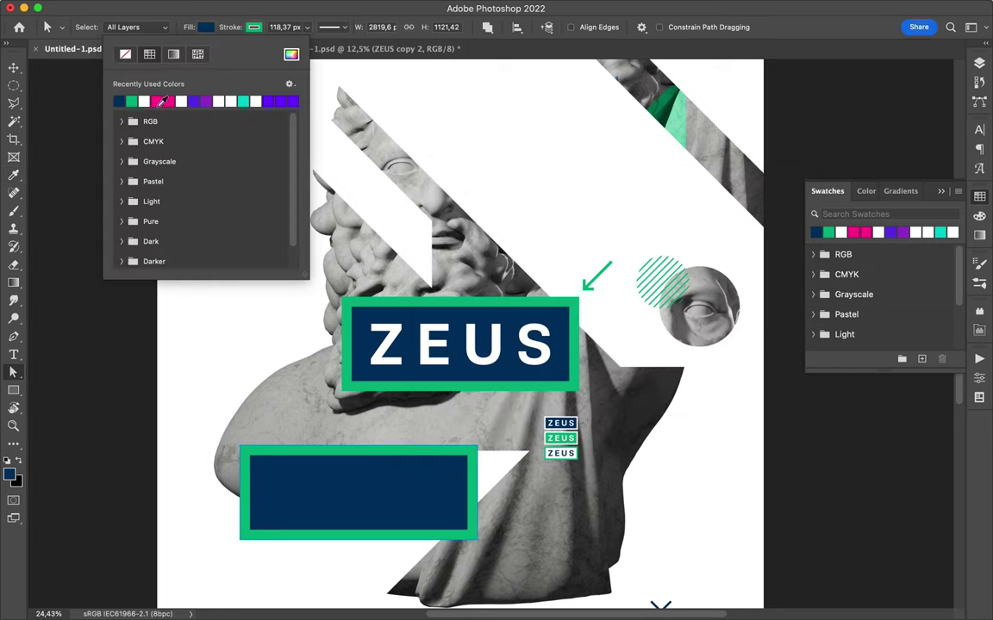
left_click(178, 86)
Step: Move the second ZEUS box further down and stack it beneath the statue layer
key("v")
mouse_move(374, 423)
left_mouse_down()
mouse_move(457, 493)
mouse_move(471, 480)
left_mouse_up()
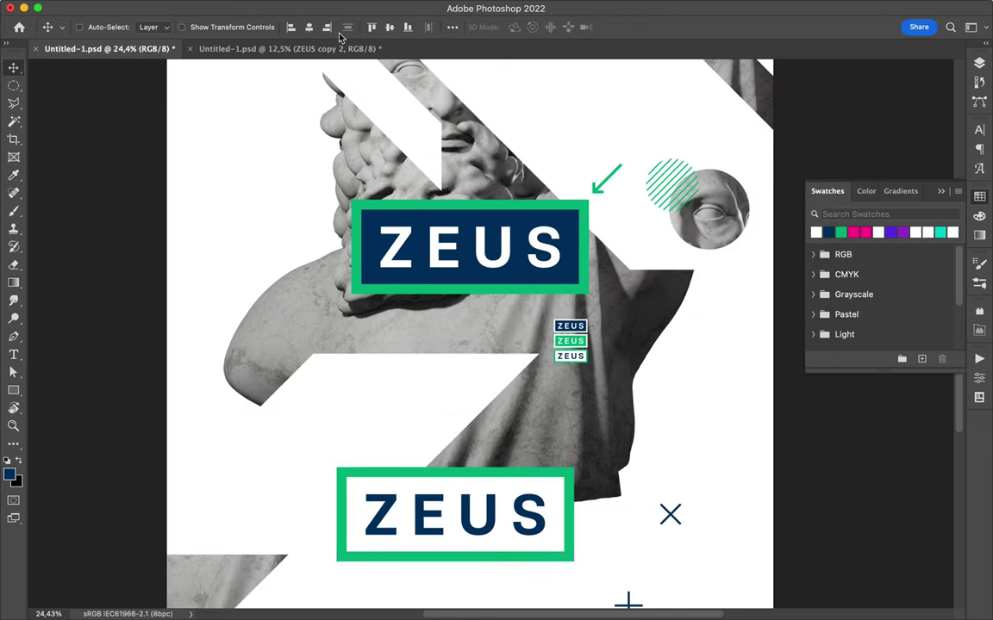
left_click(979, 63)
left_click_drag(870, 217, 871, 515)
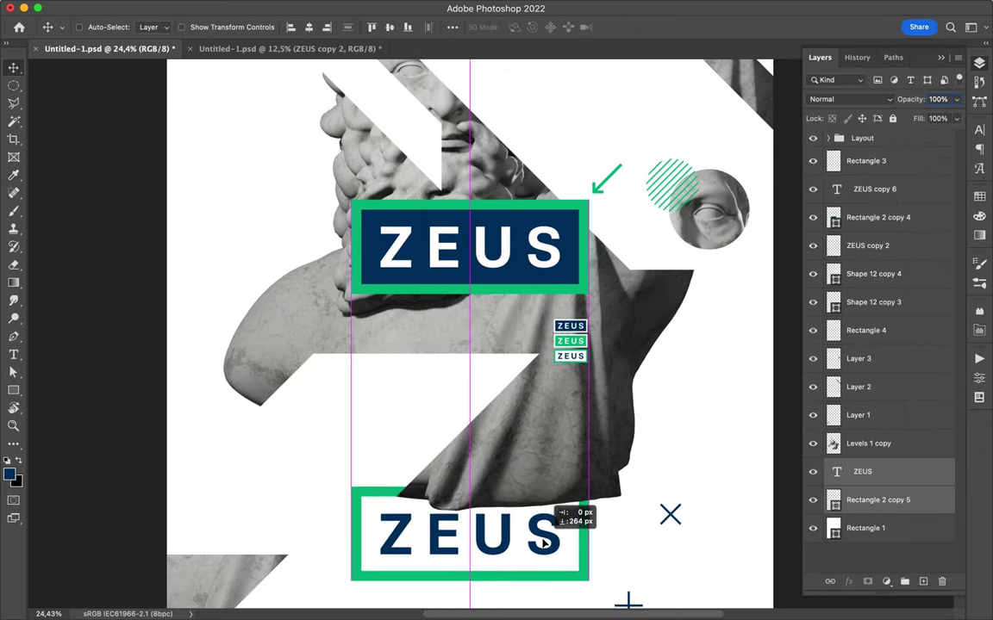
scroll(443, 395, "up", 1)
scroll(552, 466, "up", 4)
Step: Draw a green parallelogram shape over the statue and clip it to the statue layer
key("p")
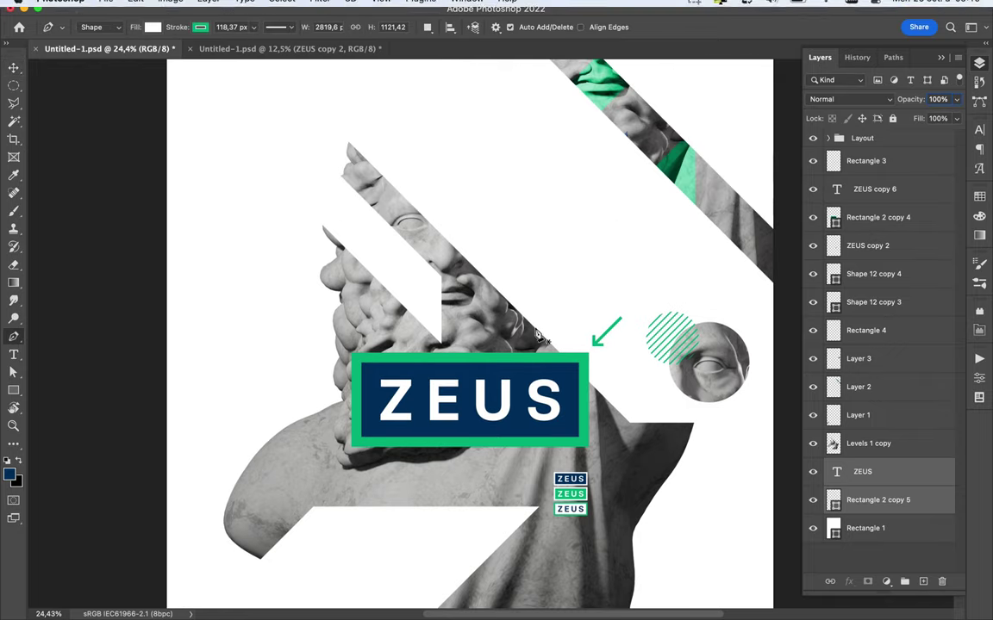
left_click(645, 545)
left_click(326, 226)
left_click(336, 120)
left_click(687, 466)
left_click(645, 545)
left_click(222, 27)
left_click(153, 98)
left_click_drag(862, 471, 880, 442)
left_click(848, 99)
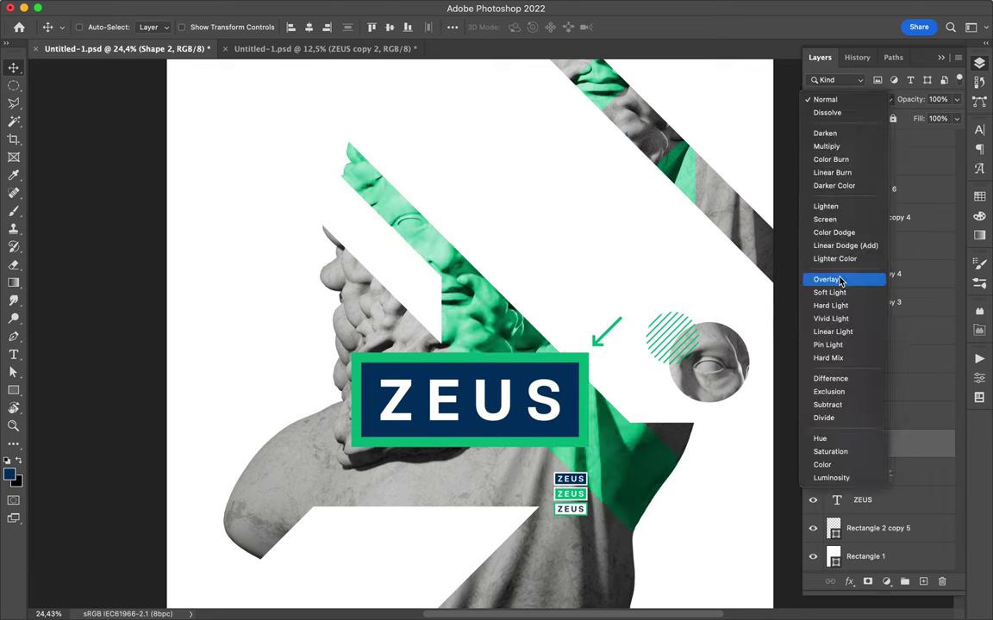
Step: Set the green shape to Overlay and add a navy Overlay shape on the statue's left
left_click(831, 276)
scroll(517, 344, "down", 3)
key("p")
left_click(309, 429)
left_click(340, 69)
left_click(309, 430)
left_click(221, 27)
left_click(121, 95)
left_click(848, 99)
left_click(830, 277)
scroll(458, 399, "down", 2)
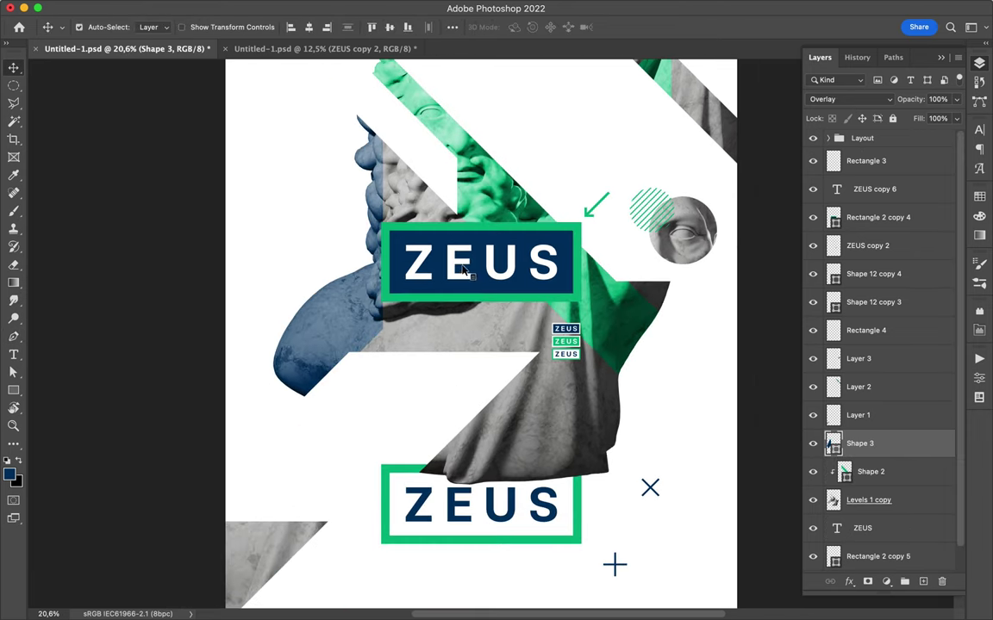
Step: Return to the blue reference poster and grab its ZEUS pattern layer
key("ctrl+Tab")
scroll(880, 532, "down", 5)
left_click_drag(489, 211, 485, 545)
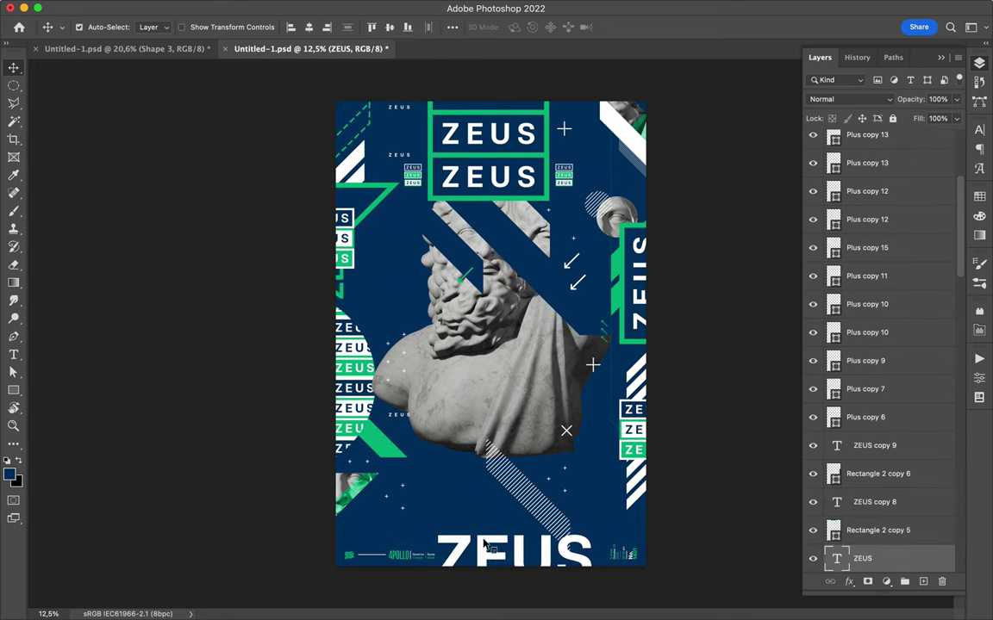
Step: Place the ZEUS-pattern circle behind the statue's middle and move the large navy ZEUS to the bottom
left_click_drag(392, 459, 586, 306)
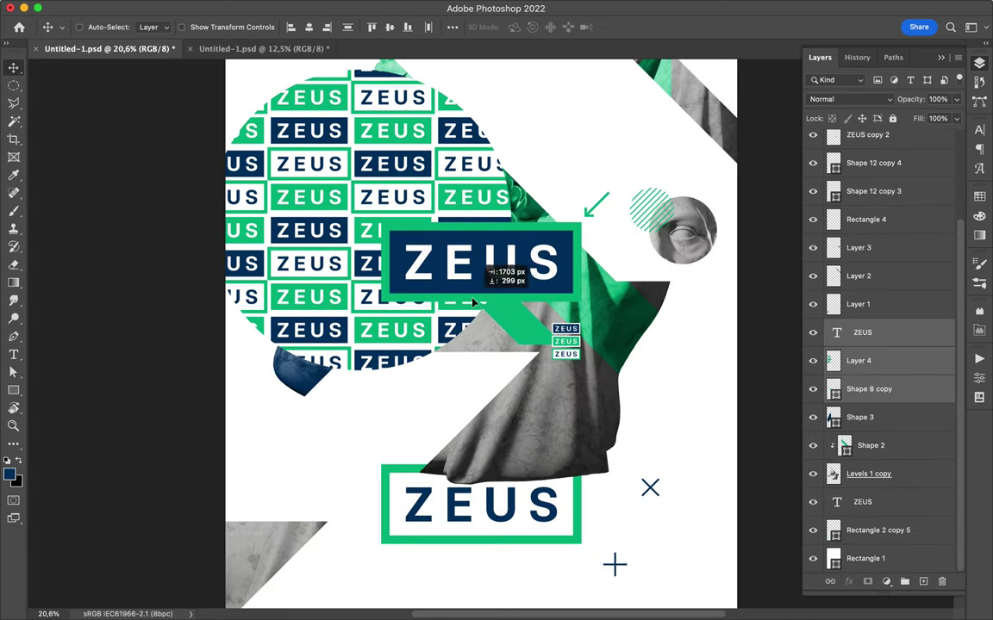
left_click(989, 198)
key("v")
left_click_drag(388, 239, 483, 550)
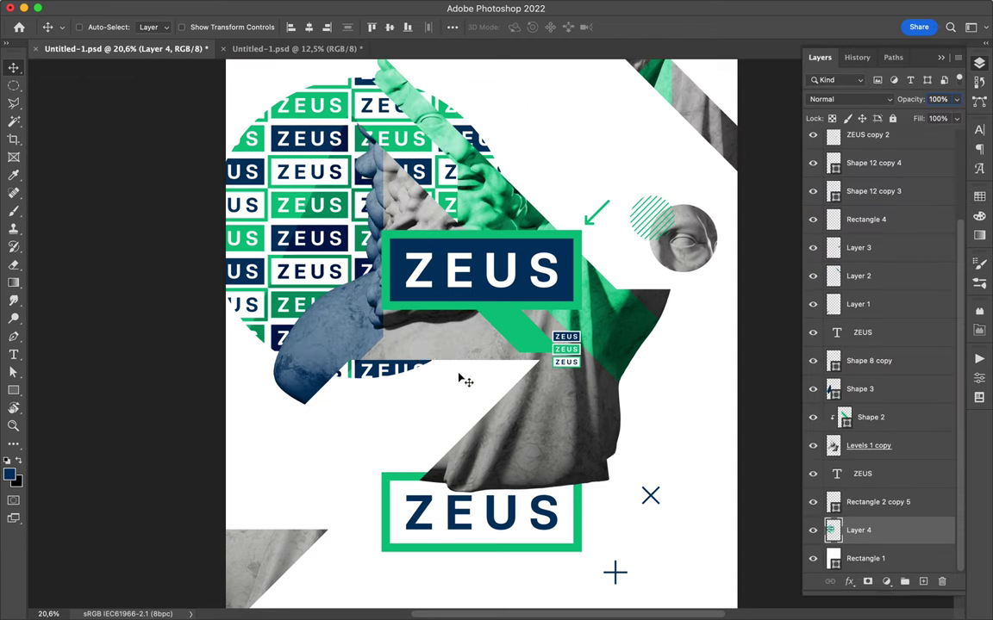
left_click_drag(461, 376, 340, 394)
key("super+minus")
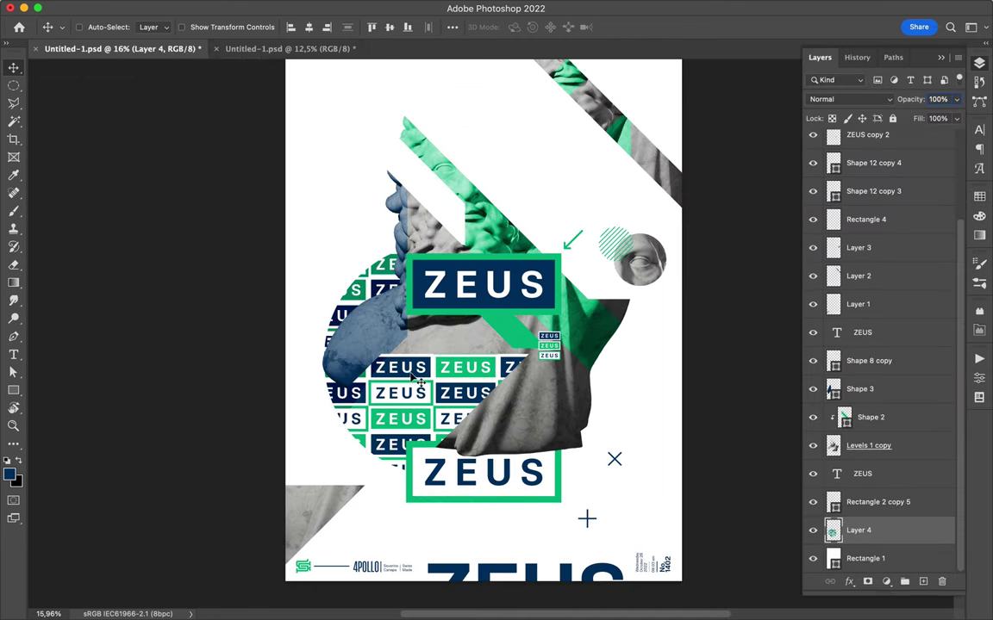
key("ctrl+Tab")
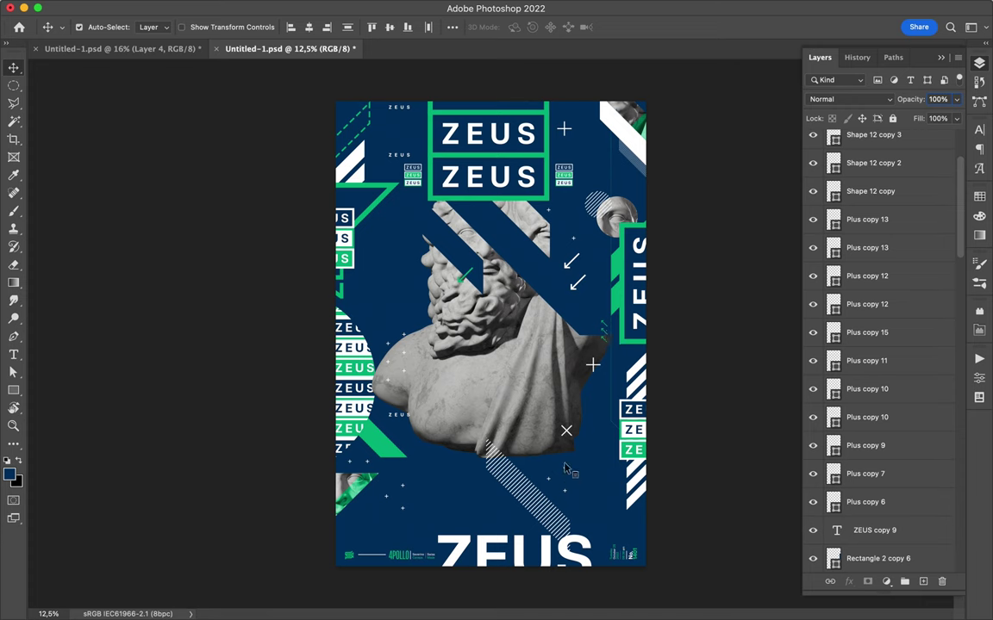
Step: Copy a plus mark onto the white poster and move Shape 8 copy beneath Levels 1 copy
left_click(564, 470)
left_click_drag(672, 129, 448, 168)
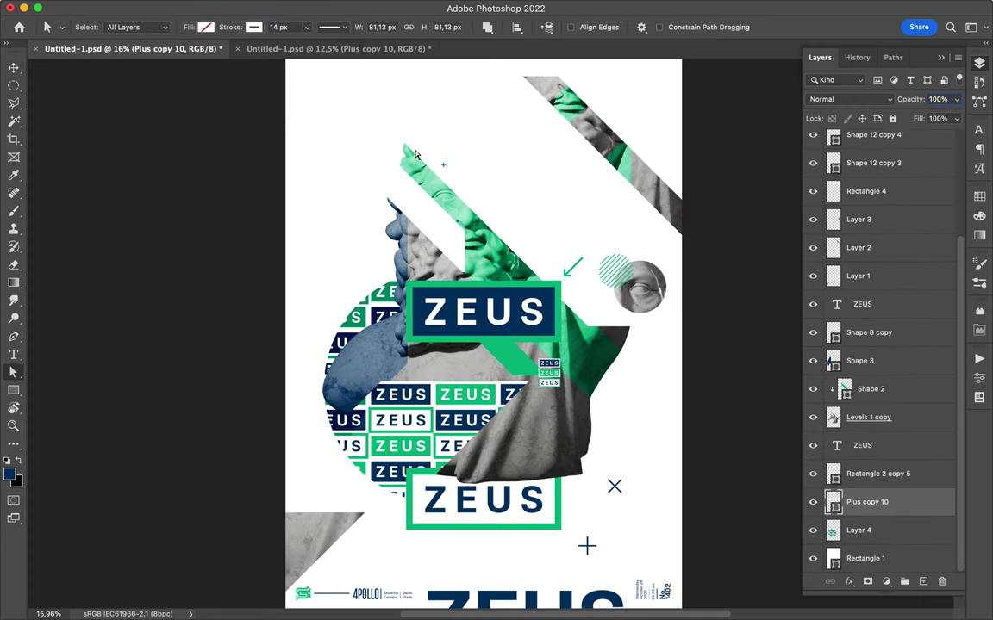
scroll(437, 197, "down", 1)
left_click(875, 417)
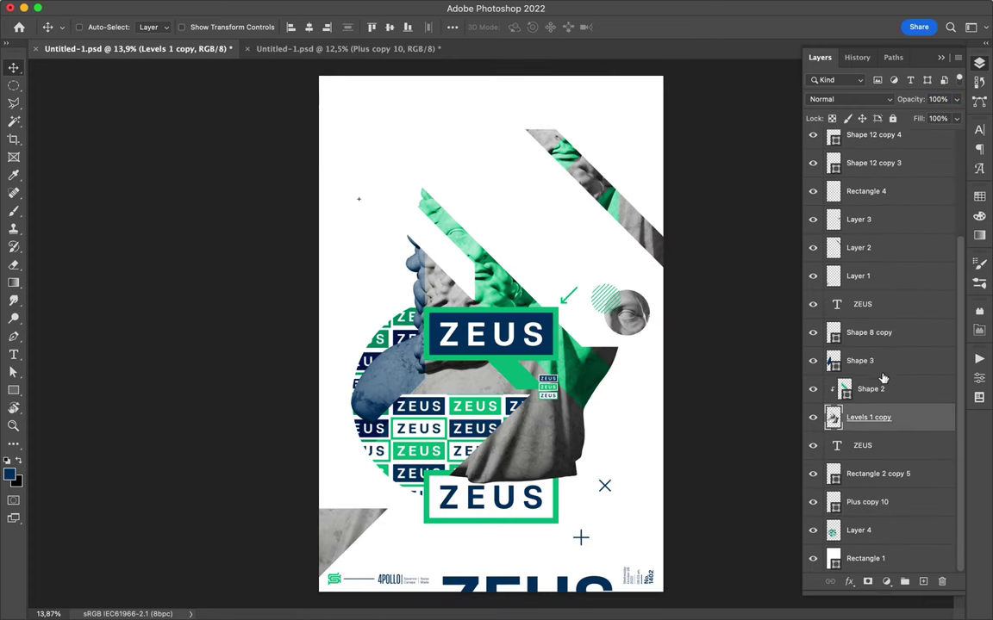
left_click_drag(631, 376, 579, 448)
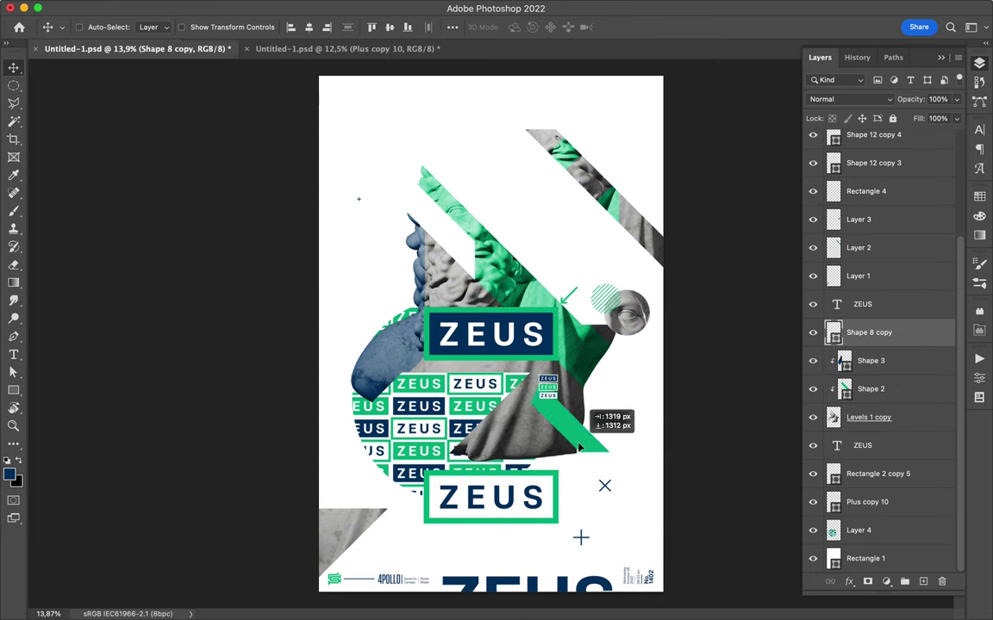
left_click_drag(851, 433, 851, 435)
key("a")
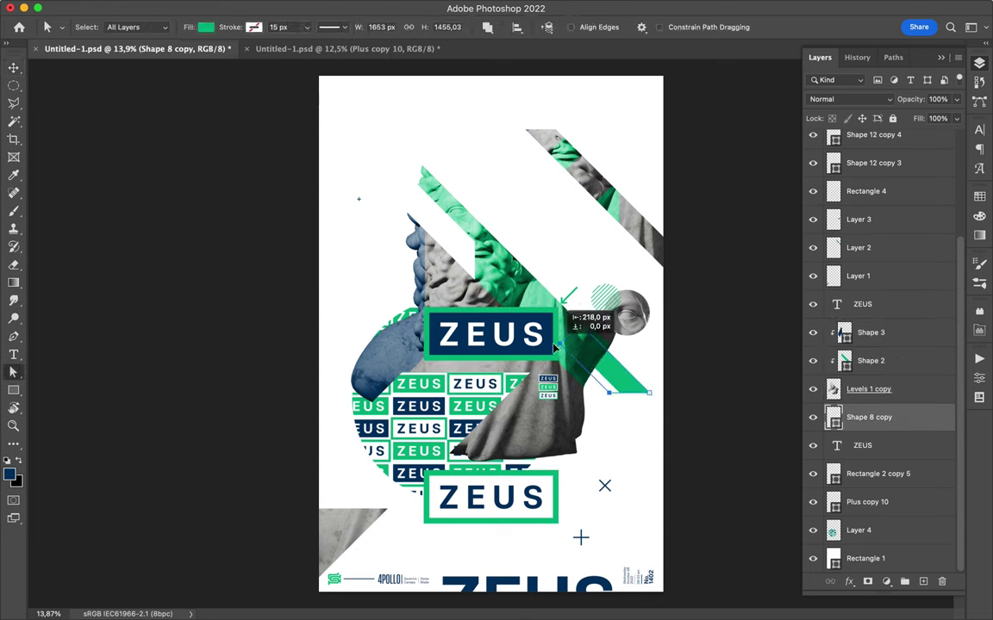
Step: Draw a navy triangle at the statue's upper left and move a plus mark beside it
key("p")
left_click(375, 163)
left_click(375, 276)
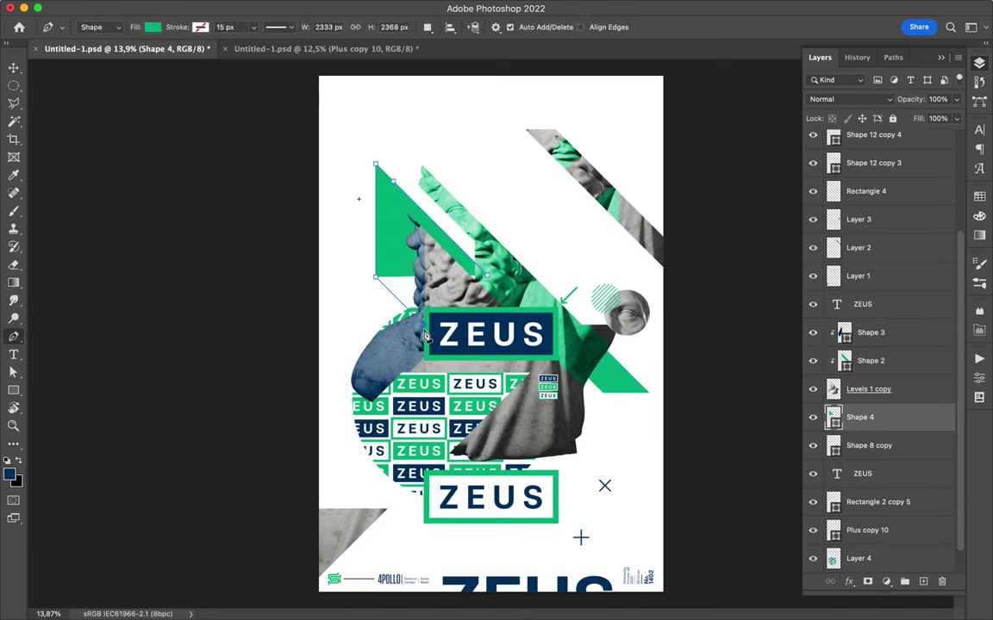
left_click(153, 27)
left_click(129, 100)
key("v")
left_click_drag(361, 199, 366, 201)
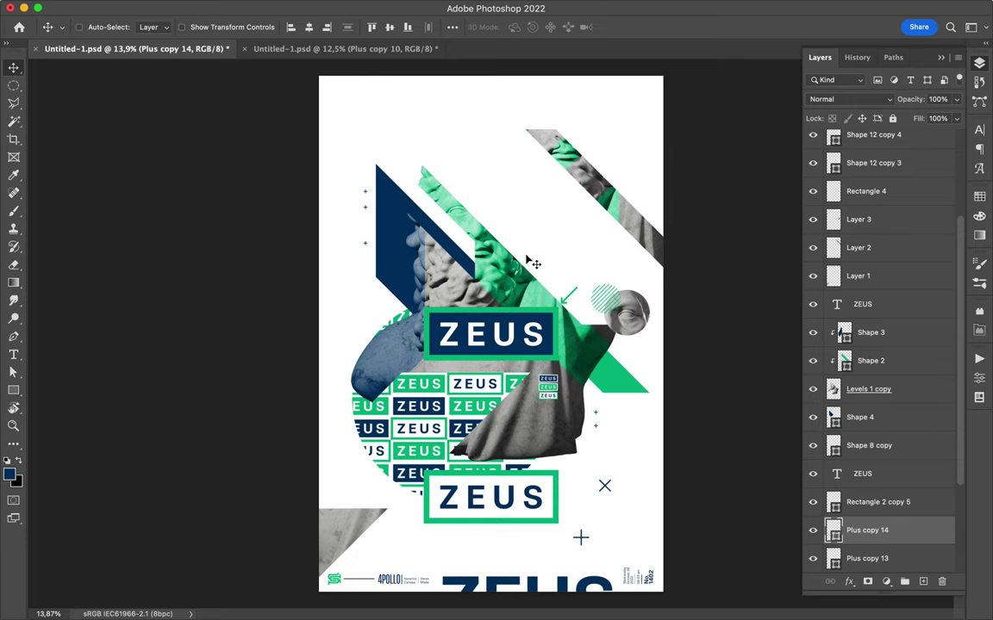
Step: Finish a thin diagonal navy line, duplicate it, and group the line layers
left_click(371, 325, "shift")
key("v")
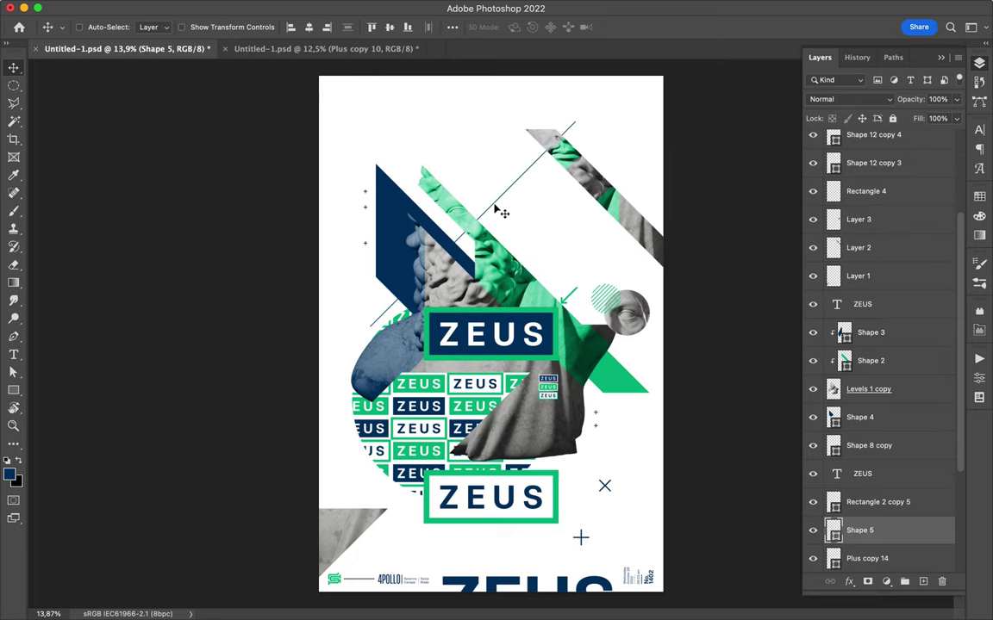
left_click(887, 502, "shift")
left_click_drag(497, 222, 492, 222)
key("ctrl+g")
Step: Duplicate the line layers to add more parallel stripes
scroll(879, 388, "down", 2)
left_click(870, 456)
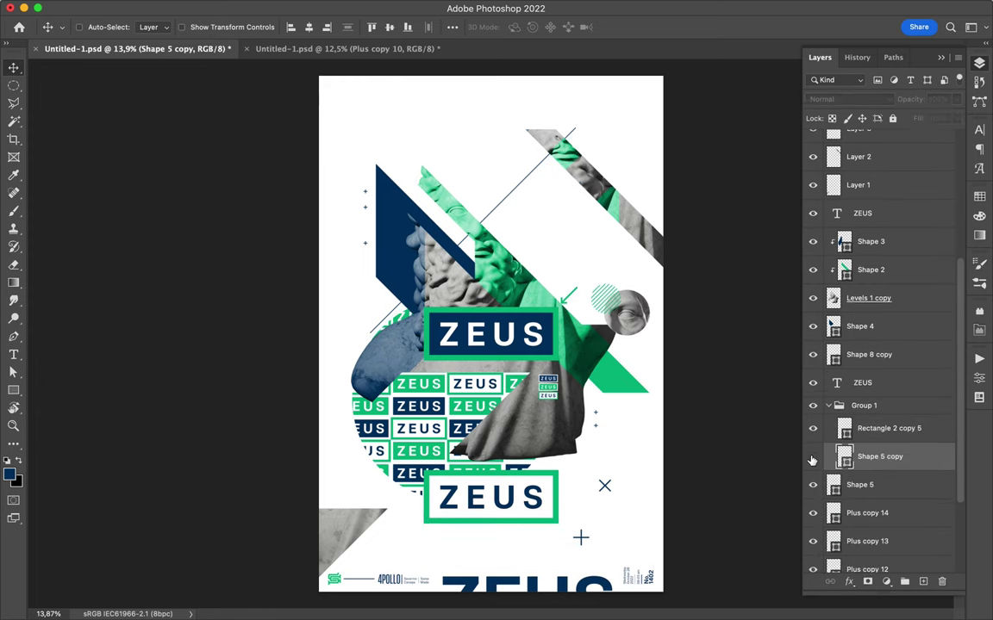
left_click_drag(864, 431, 861, 396)
left_click(862, 481)
scroll(862, 481, "down", 3)
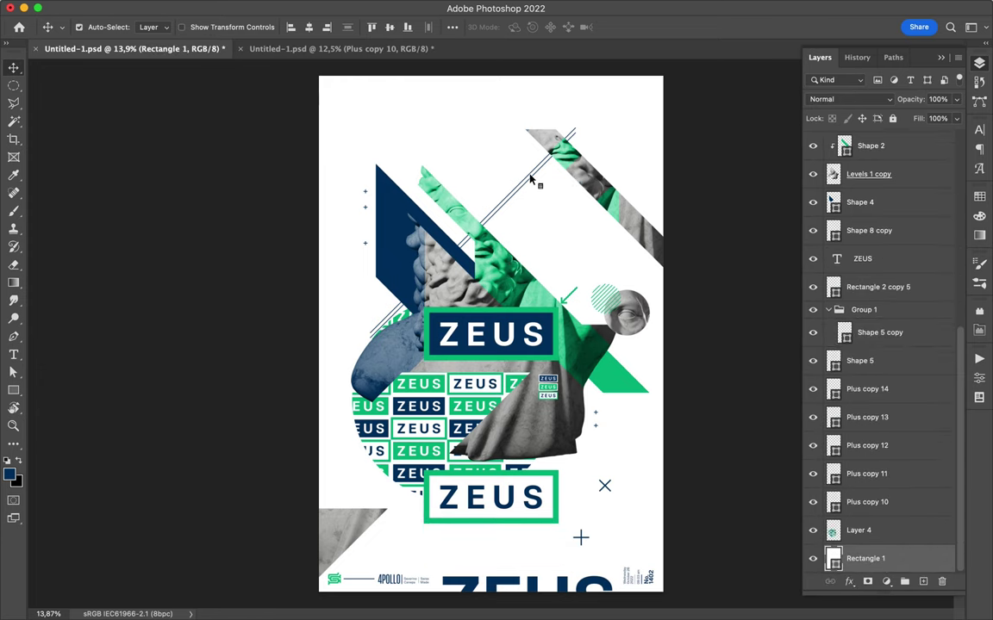
left_click_drag(813, 360, 813, 331)
key("ctrl+j")
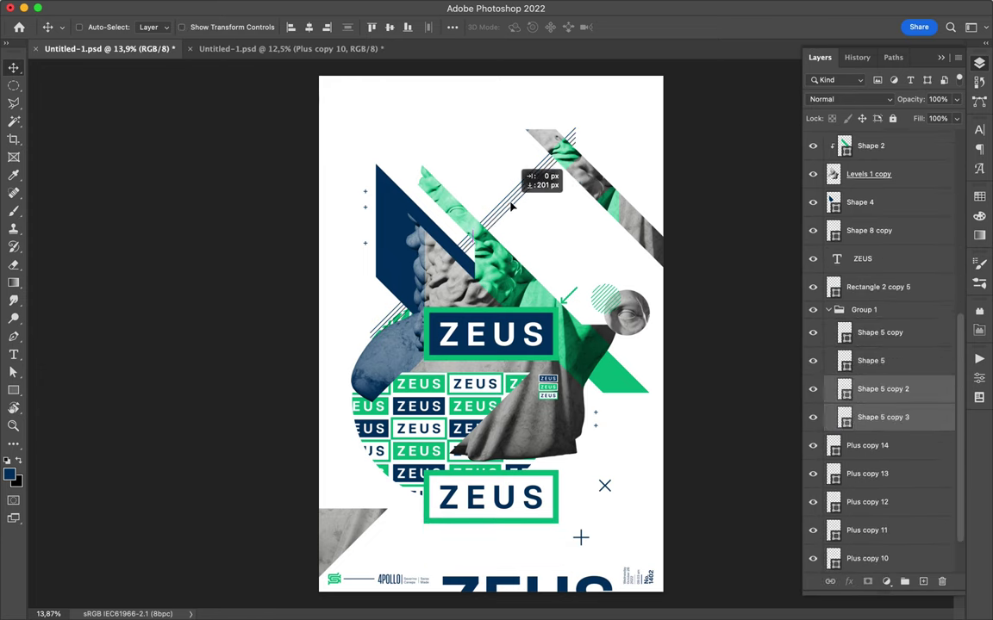
Step: Duplicate the stripes further along the diagonal and shift them into the band
left_click(875, 361)
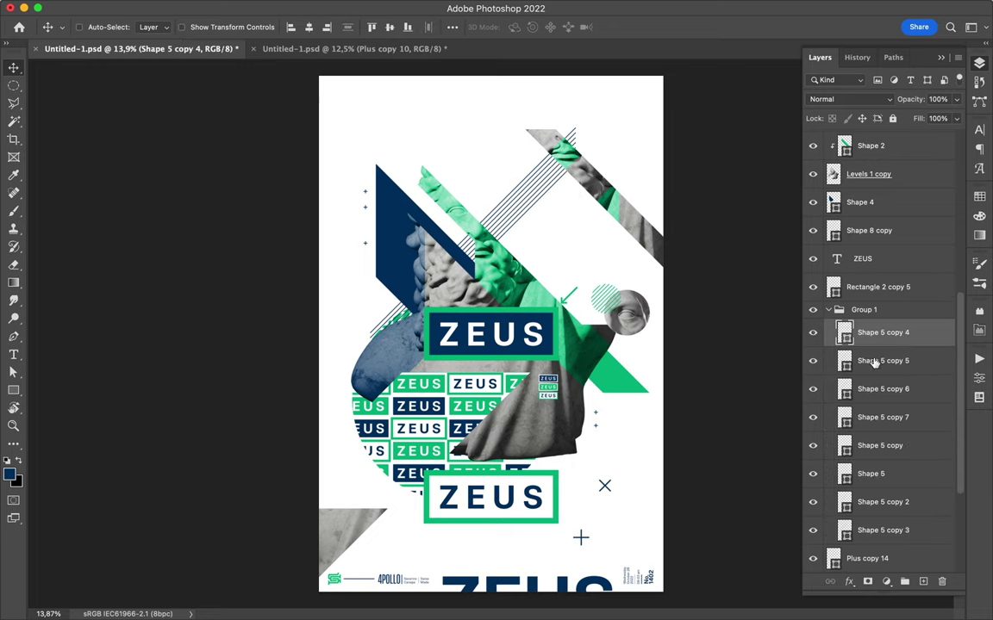
left_click_drag(525, 221, 527, 249)
left_click_drag(875, 361, 873, 332)
left_click_drag(543, 178, 543, 284)
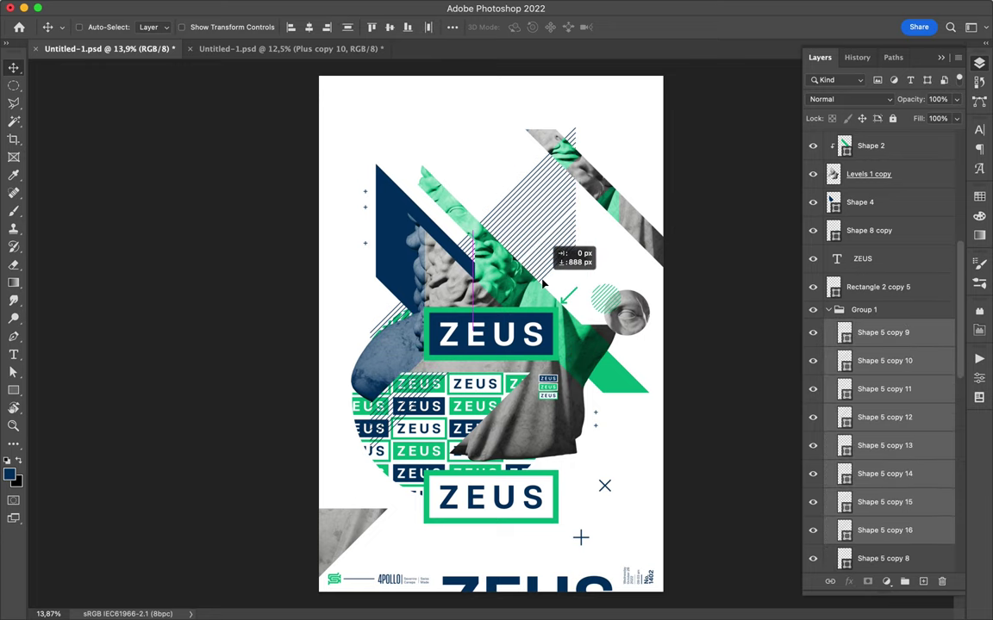
mouse_move(780, 333)
left_mouse_down()
mouse_move(552, 259)
mouse_move(573, 338)
left_mouse_up()
scroll(890, 404, "down", 5)
scroll(891, 404, "up", 5)
key("ctrl+e")
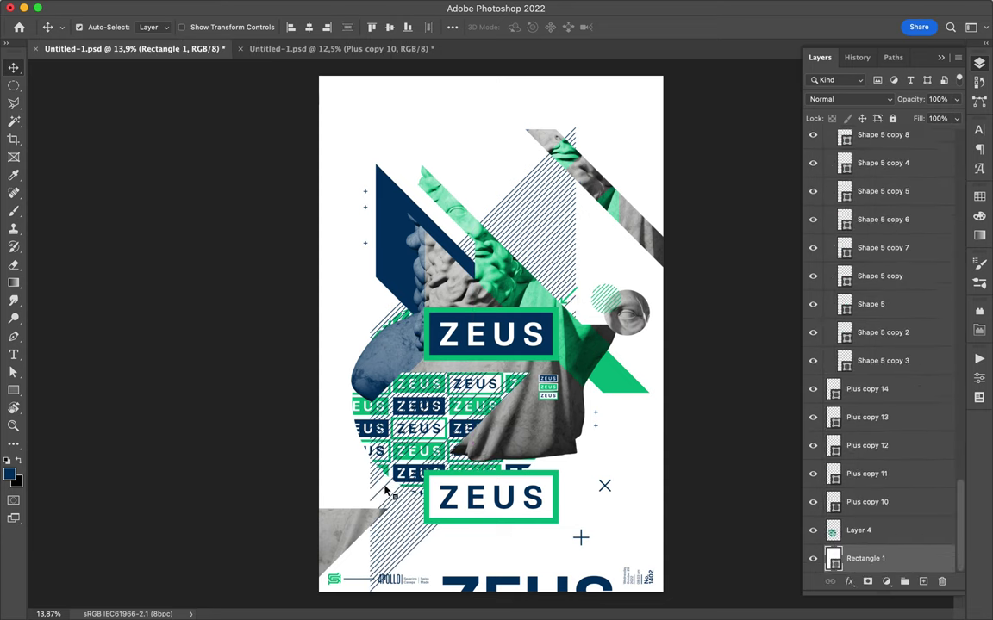
Step: Select the newer stripe copies and move them down toward the lower left
key("a")
scroll(880, 345, "up", 5)
left_click(885, 196)
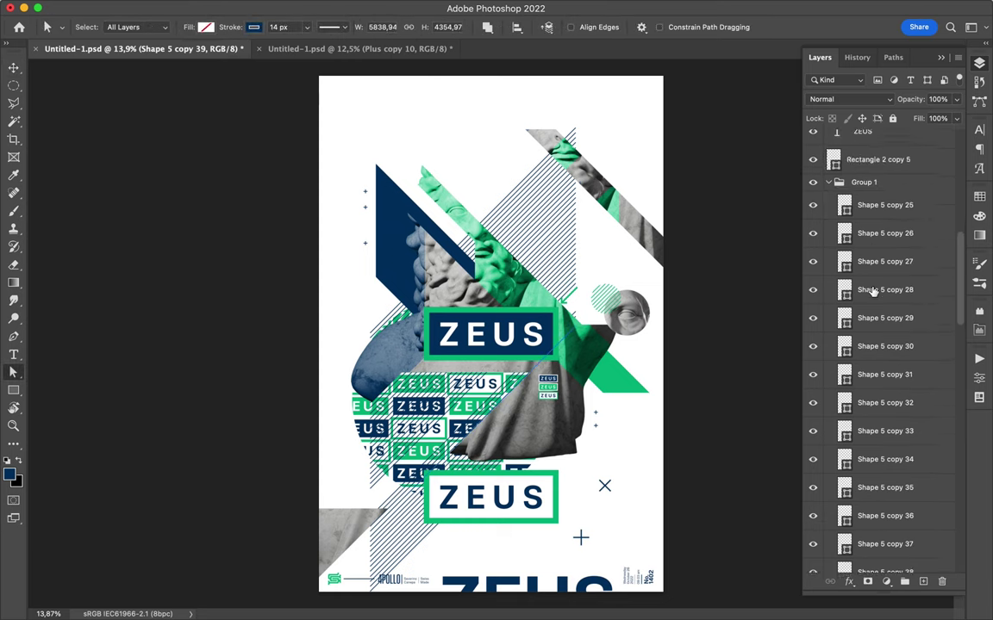
left_click(879, 343, "shift")
key("v")
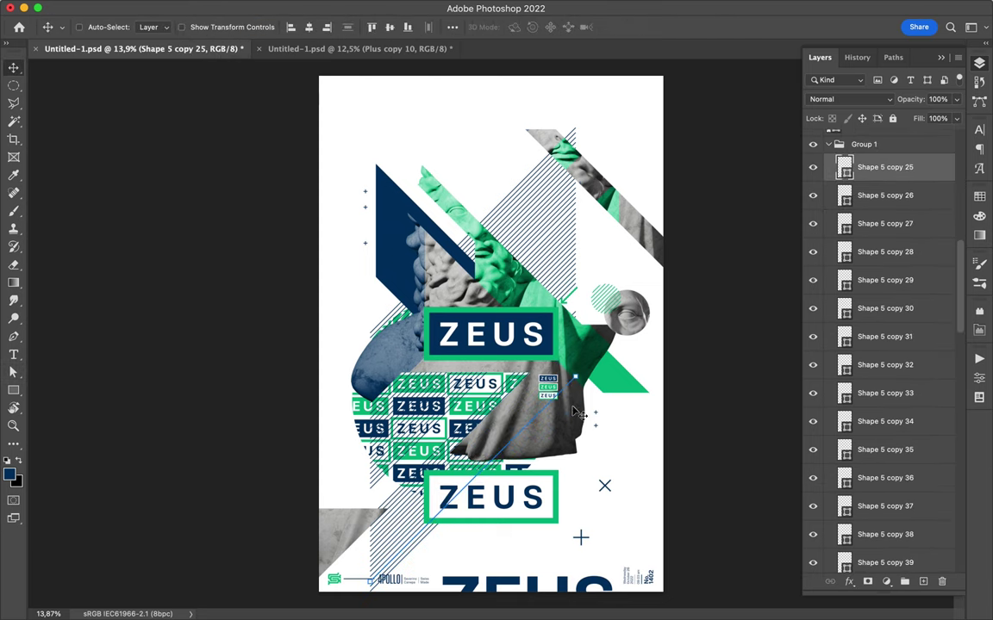
left_click_drag(552, 354, 453, 497)
scroll(896, 388, "up", 5)
left_click(885, 438, "shift")
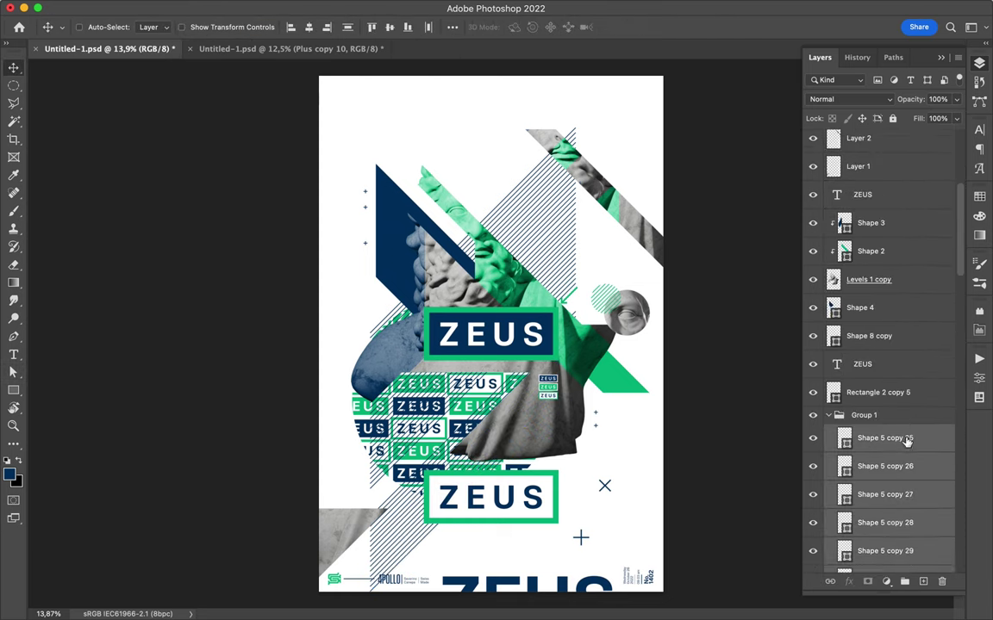
left_click_drag(515, 338, 527, 381)
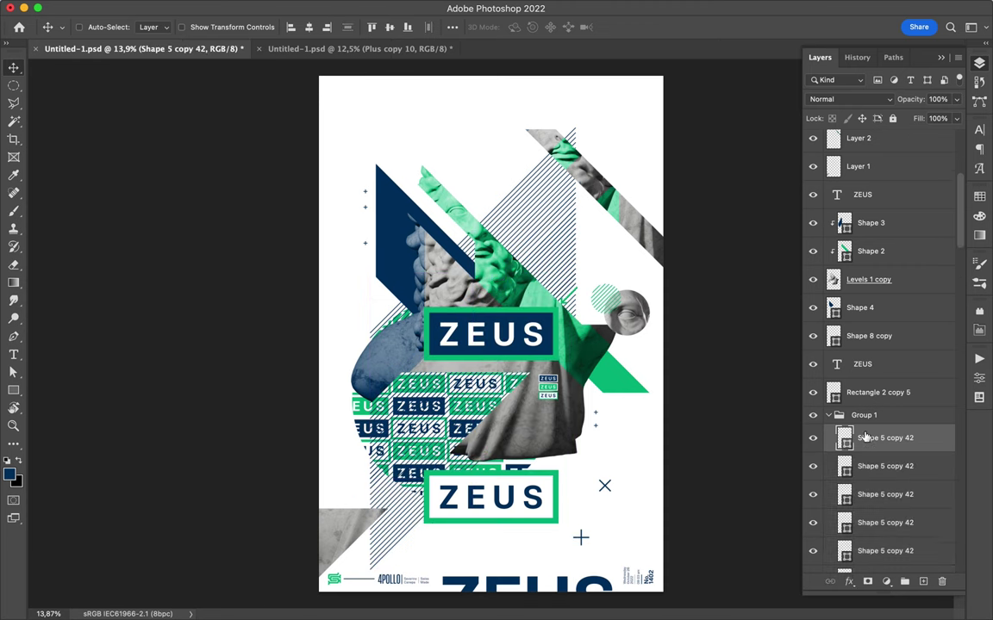
Step: Try the alignment options, undo a stripe duplication, and nudge a single stripe upward
scroll(862, 405, "down", 10)
left_click(452, 27)
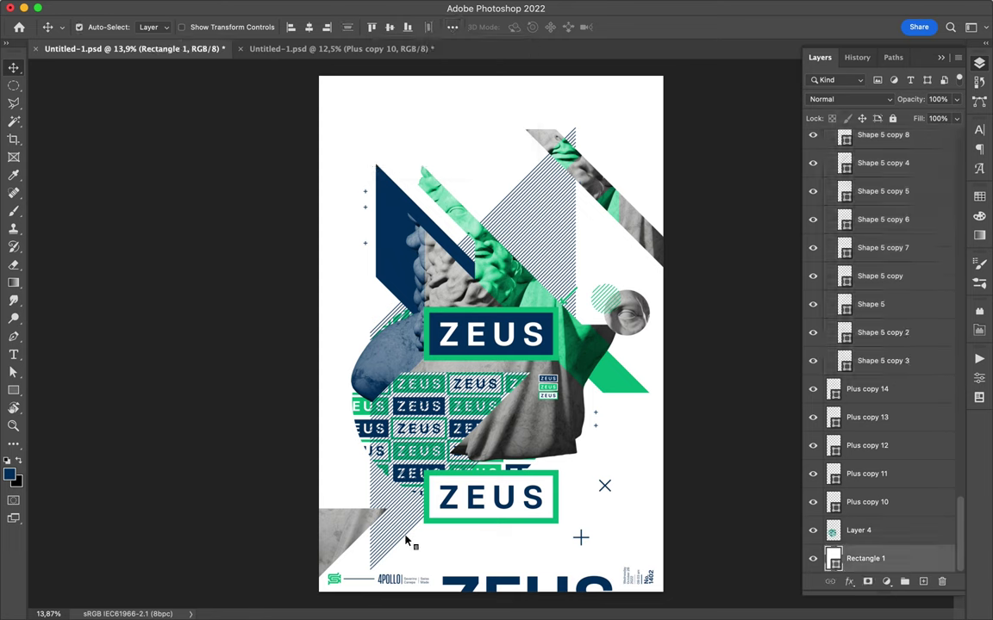
key("ctrl+j")
key("ctrl+z")
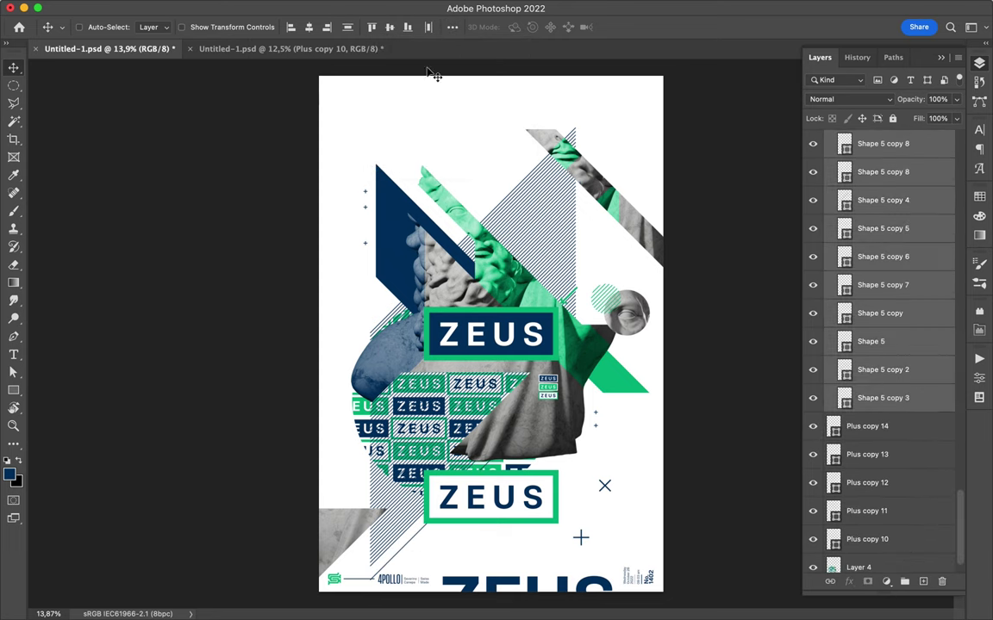
left_click(453, 27)
left_click(499, 211, "ctrl")
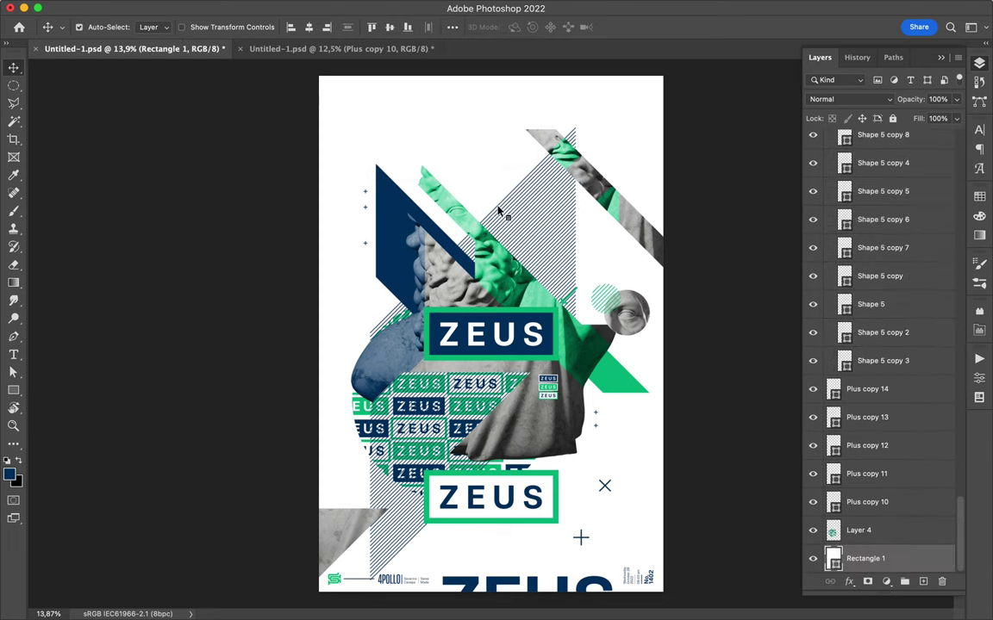
left_click_drag(498, 211, 503, 197)
Step: Redo the duplication into Group 1 copy, hide the original group, and merge the hatching into one layer
key("ctrl+shift+z")
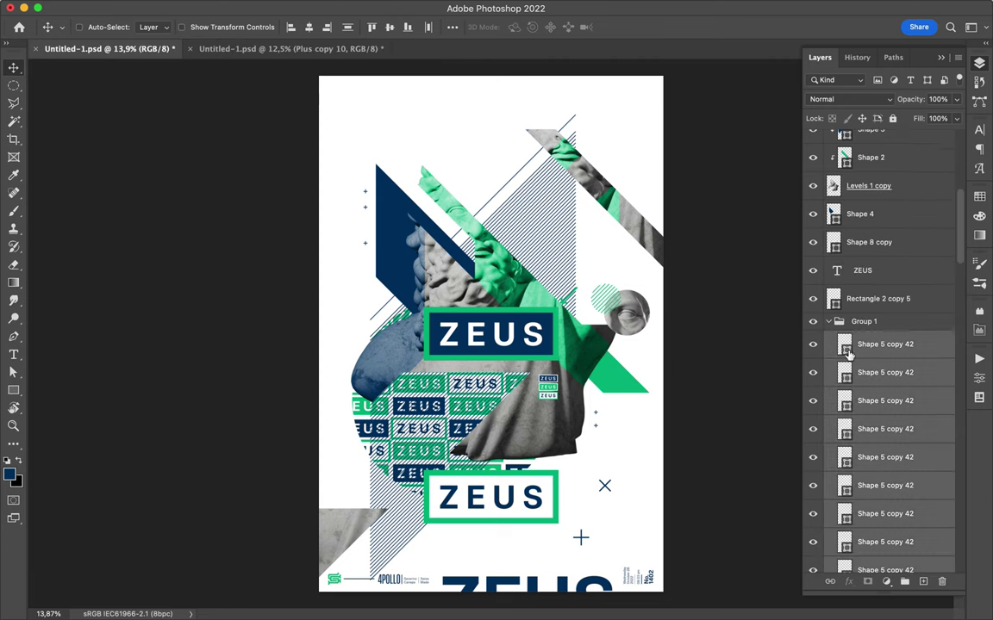
left_click(453, 27)
key("ctrl+shift+z")
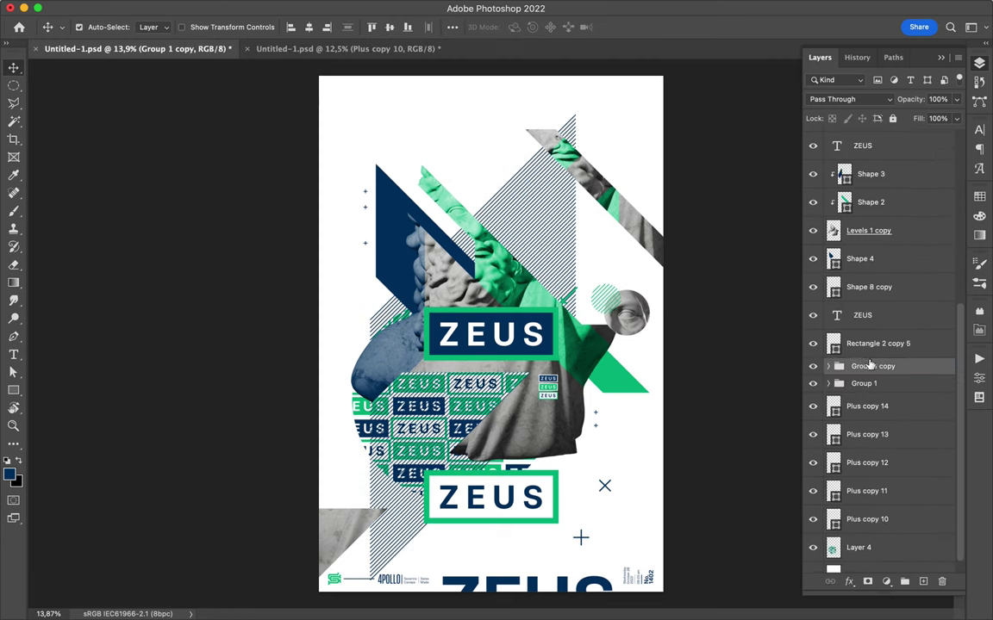
left_click(813, 383)
key("ctrl+e")
left_click_drag(571, 261, 576, 278)
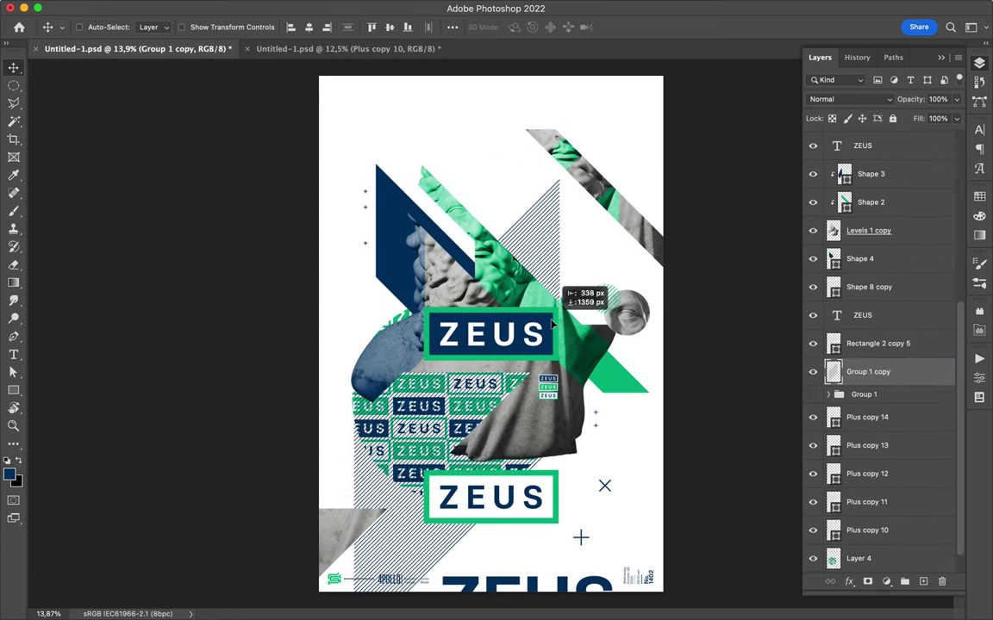
Step: Move the hatch layer below Layer 4 and cut away its lower area with a polygonal lasso
left_click_drag(851, 370, 886, 532)
key("ctrl+minus")
left_click_drag(400, 489, 417, 490)
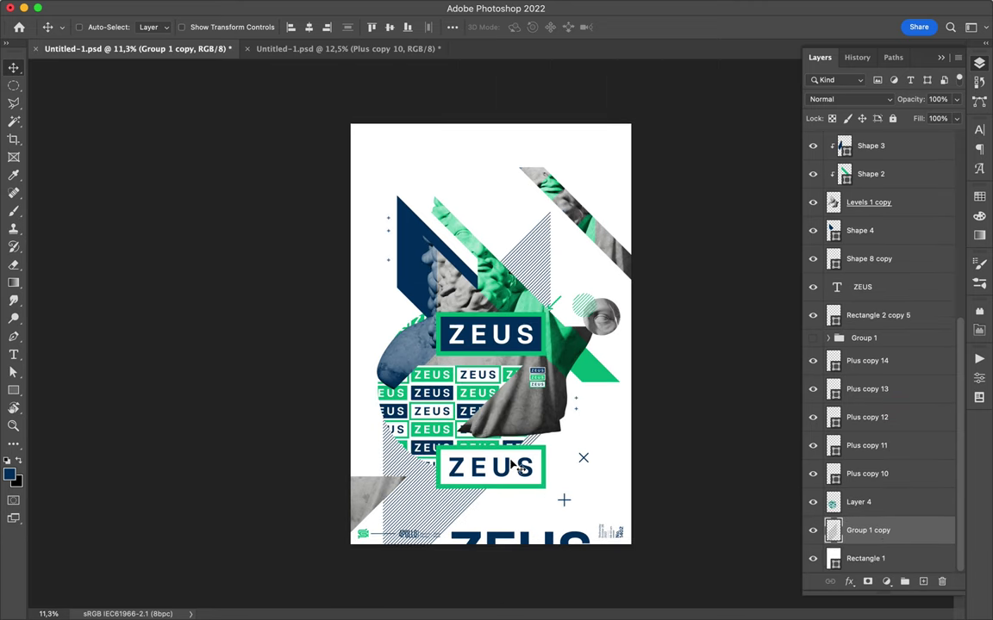
double_click(345, 596)
key("BackSpace")
key("ctrl+d")
key("v")
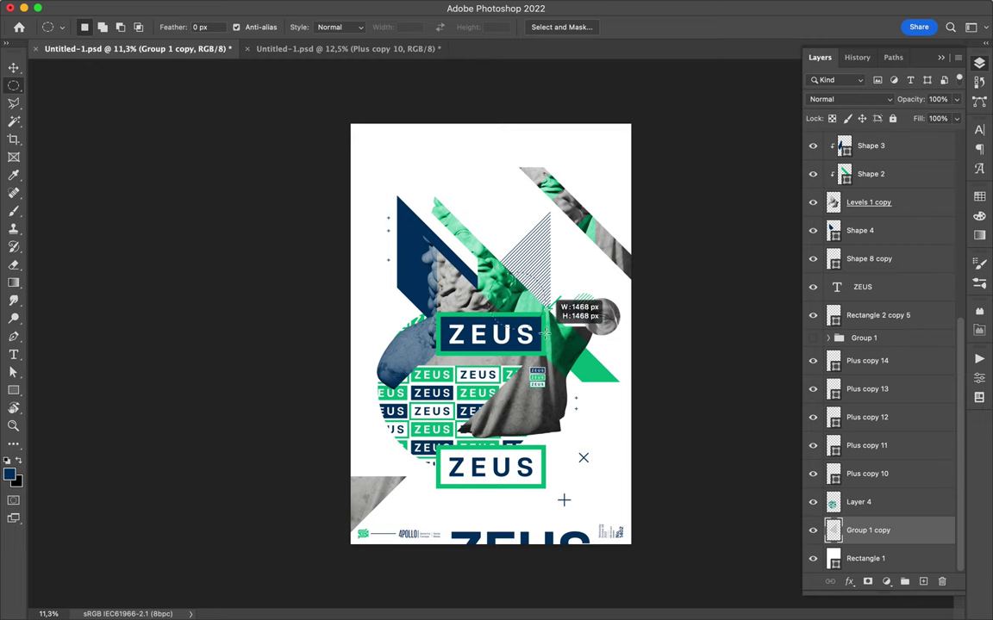
Step: Copy the selected hatch piece onto a new layer and shift it down and left
key("ctrl+j")
key("v")
left_click_drag(516, 298, 440, 319)
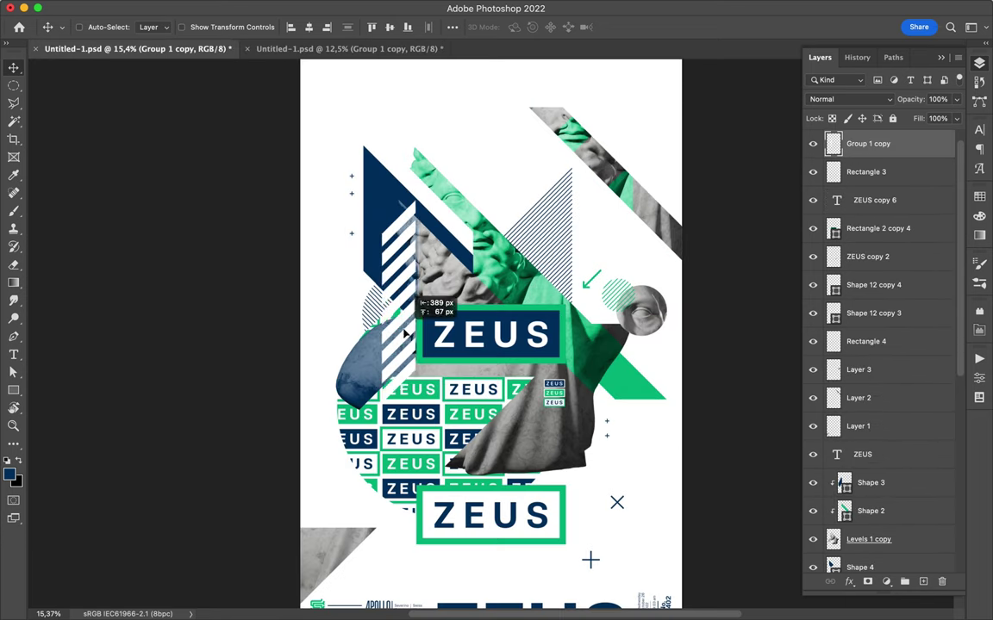
Step: Reorder Group 1 copy and the hatch layer above Shape 3, then shift the stripes up-right
mouse_move(867, 143)
left_mouse_down()
mouse_move(880, 523)
mouse_move(871, 469)
left_mouse_up()
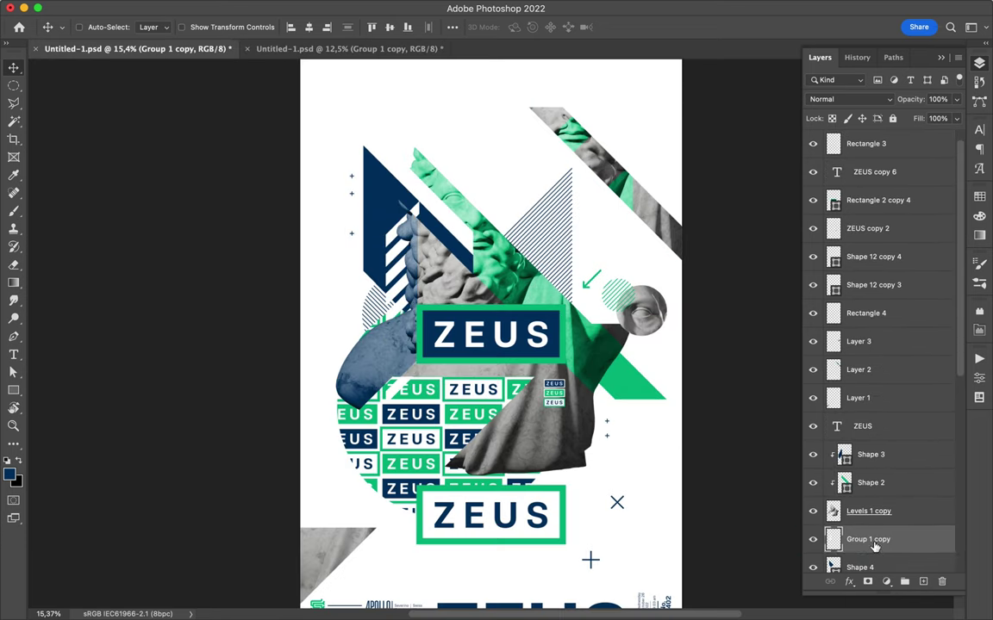
mouse_move(418, 345)
left_mouse_down()
mouse_move(419, 295)
mouse_move(578, 453)
left_mouse_up()
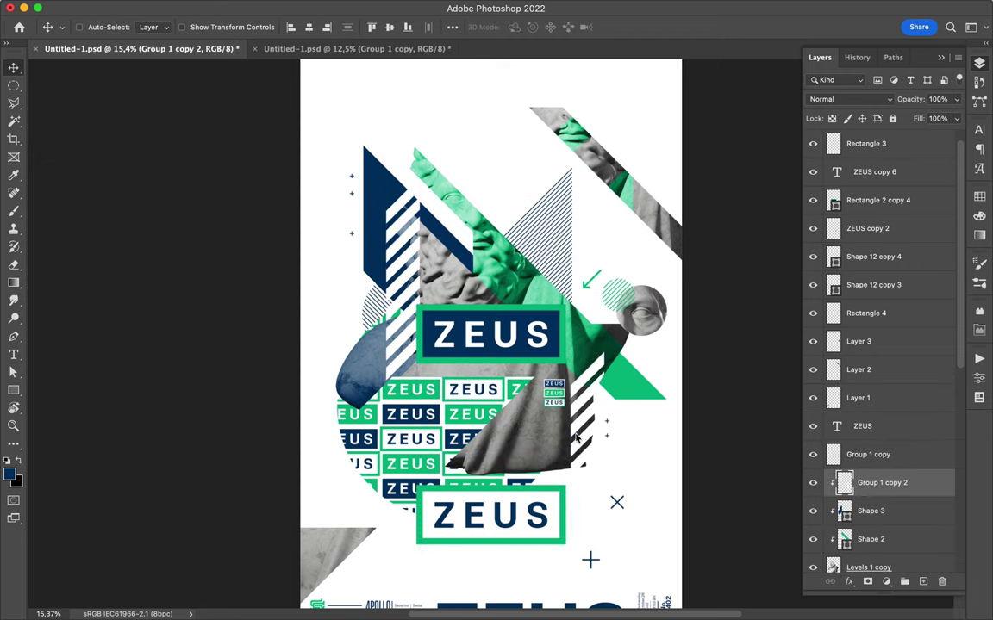
left_click_drag(577, 439, 593, 451)
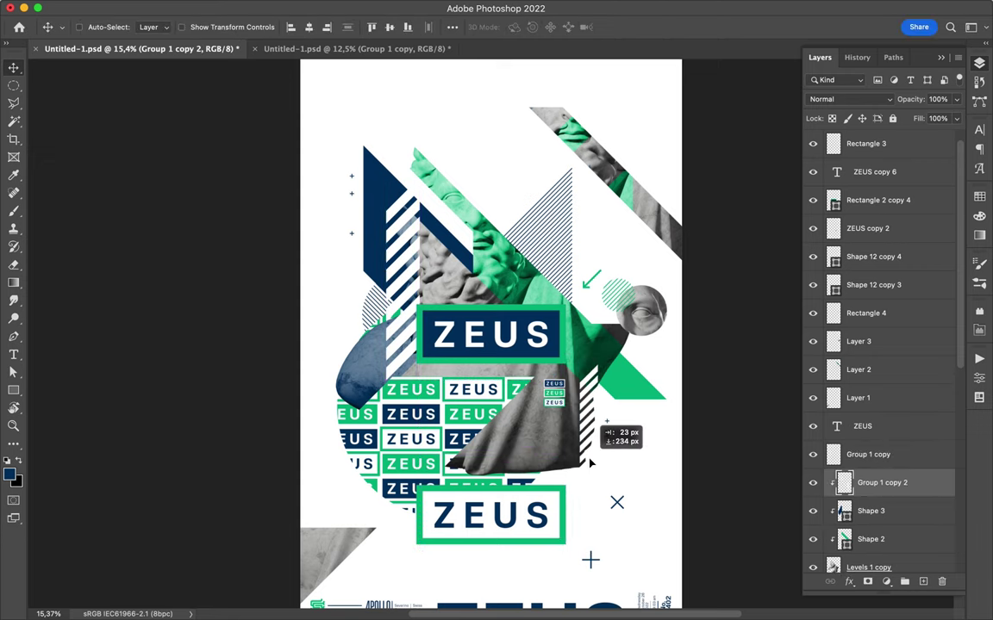
Step: Bring the Group 2 artwork from the navy poster and draw a small navy rectangle near the top
left_click(372, 49)
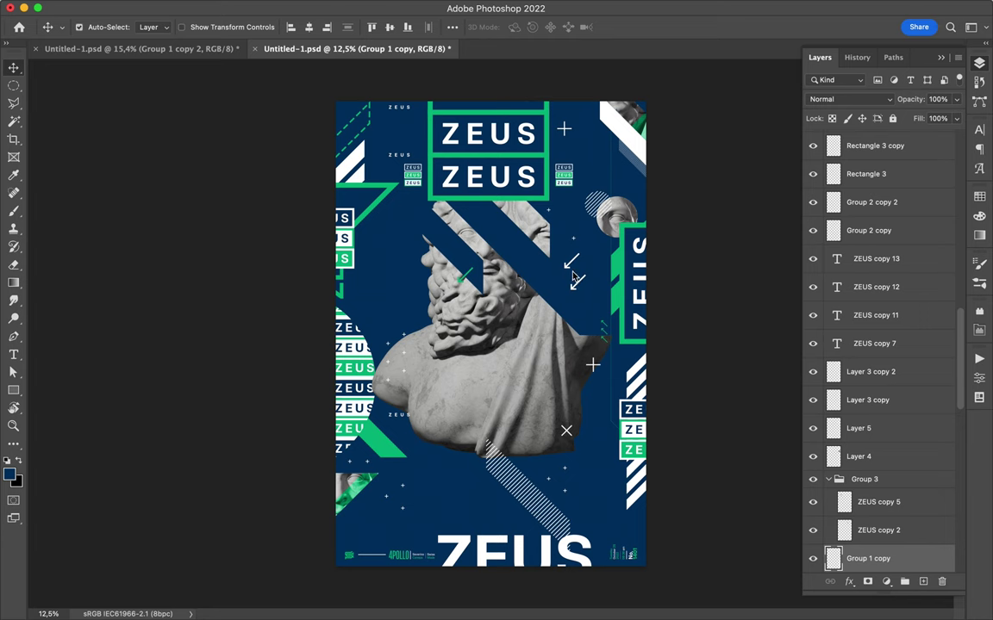
left_click_drag(517, 245, 523, 200)
key("u")
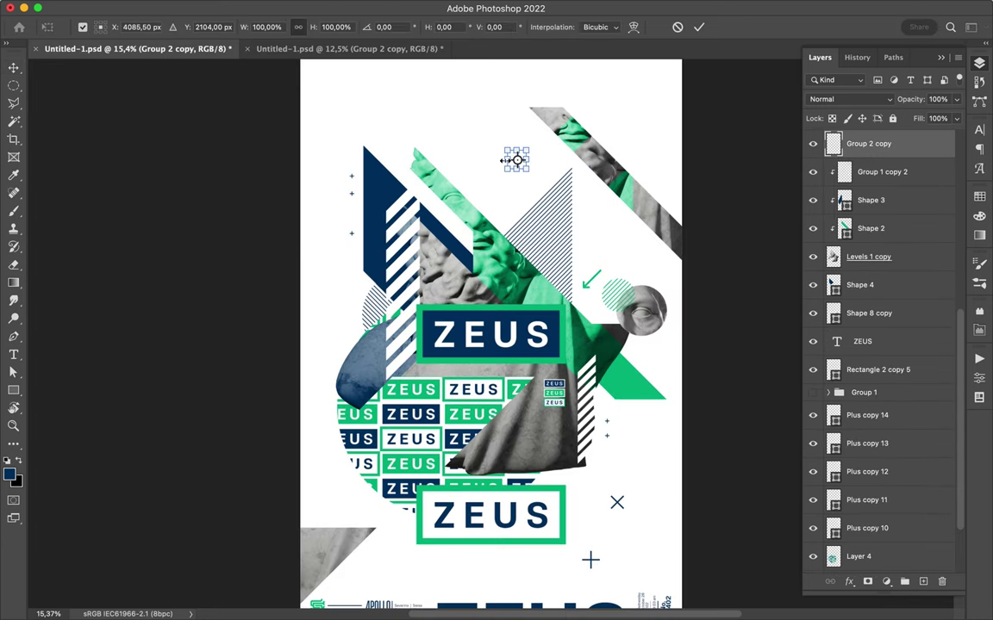
left_click_drag(492, 140, 540, 181)
key("v")
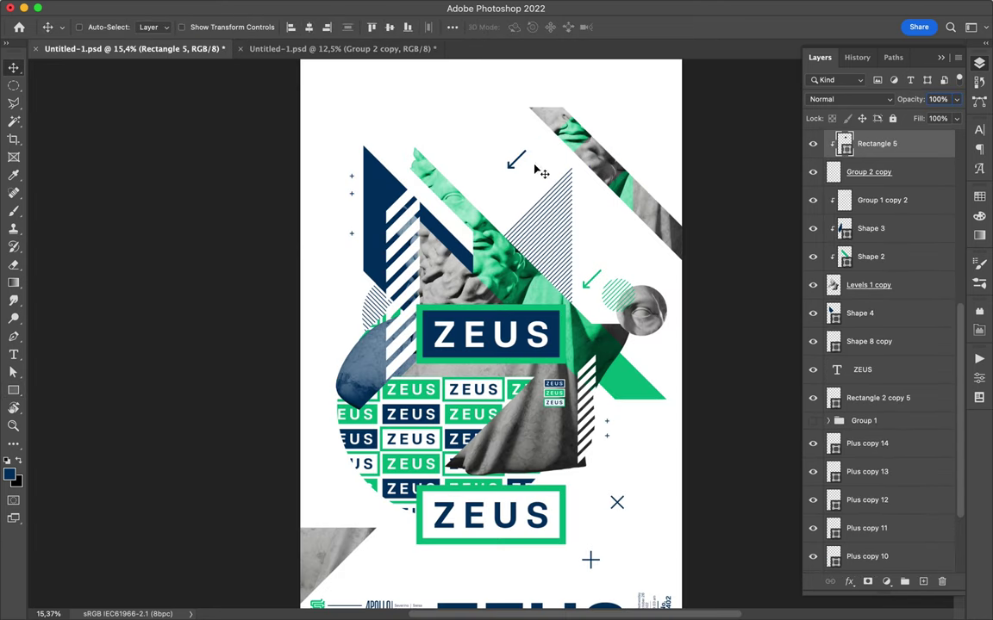
Step: Rotate the pasted arrow to point down-right and place a copy of it near the top
key("ctrl+e")
key("ctrl+t")
key("Escape")
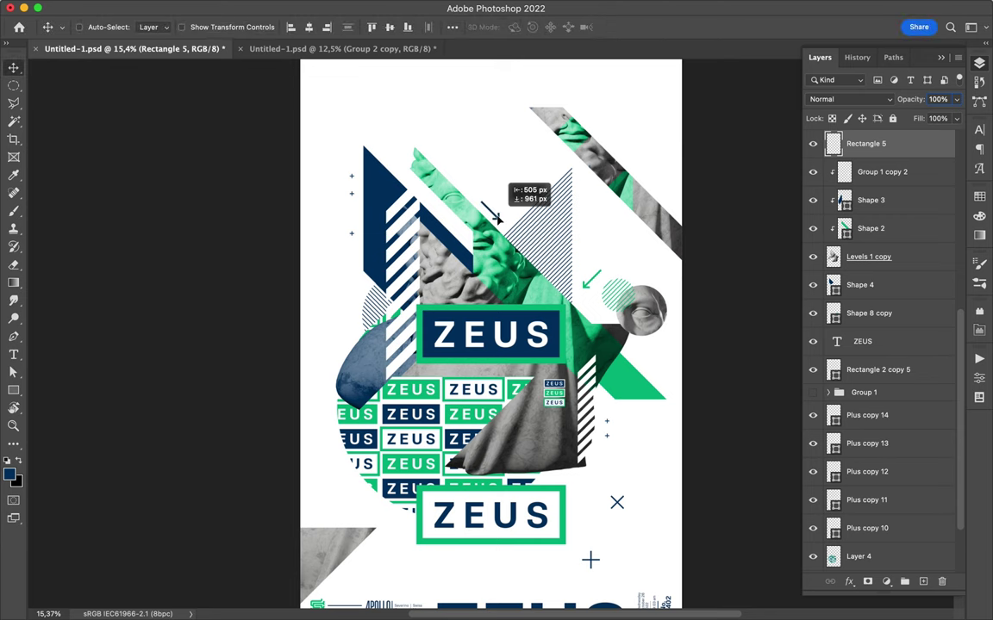
left_click_drag(497, 219, 419, 551)
Step: Bring the small arrows from the navy version, duplicate them, and nudge the lower ZEUS box up
key("ctrl+Tab")
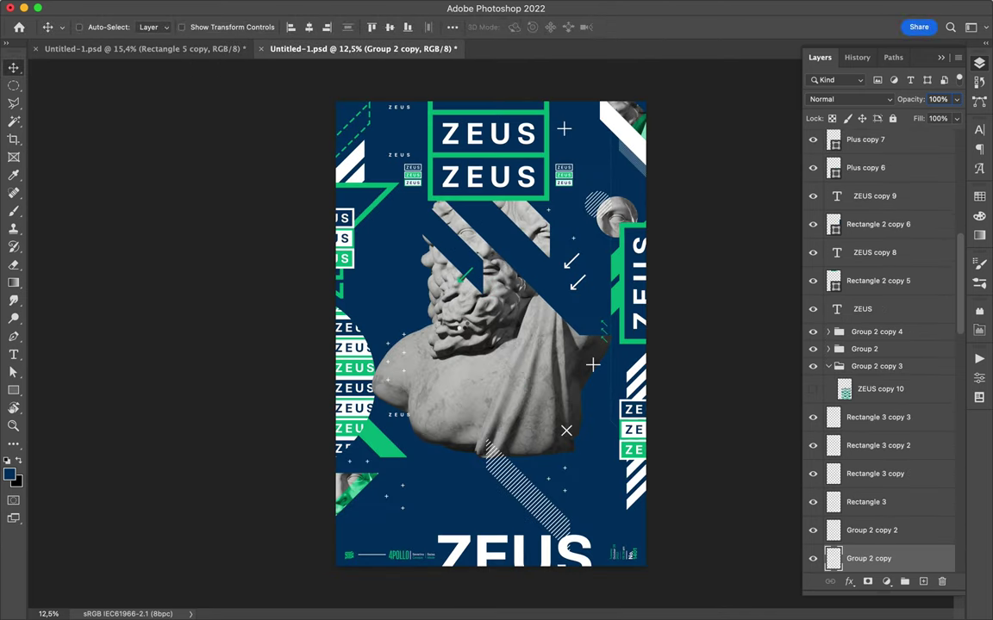
left_click_drag(584, 293, 353, 309)
key("ctrl+j")
key("ctrl+j")
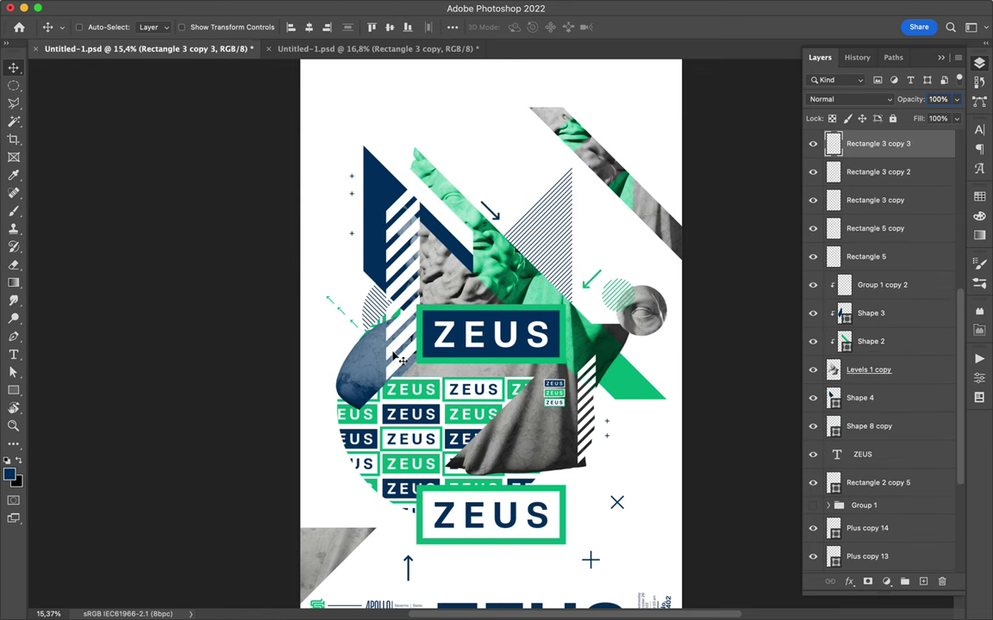
scroll(472, 354, "up", 3)
scroll(426, 361, "down", 2)
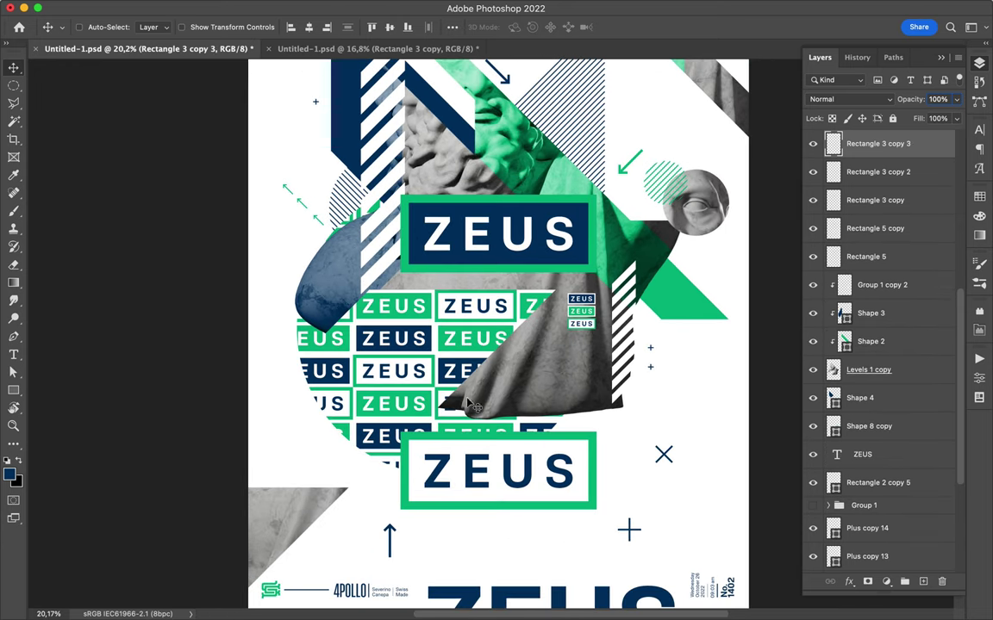
left_click_drag(405, 483, 405, 460)
right_click(14, 391)
Step: Draw a small green triangle left of the lower ZEUS box and rotate a copy sideways
left_click(52, 373)
left_click_drag(302, 460, 315, 471)
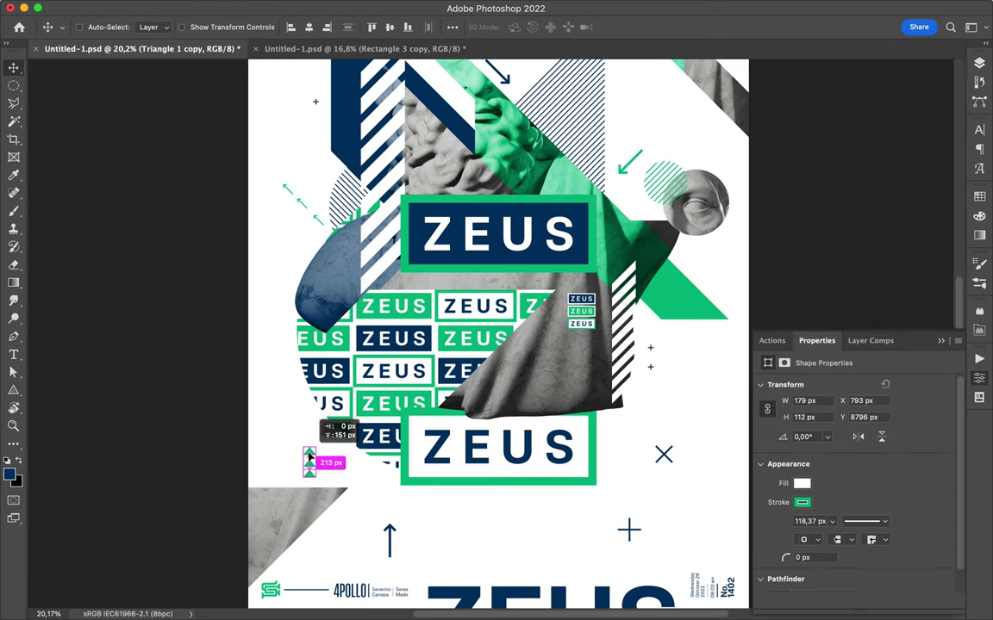
left_click(452, 27)
left_click_drag(309, 461, 345, 459)
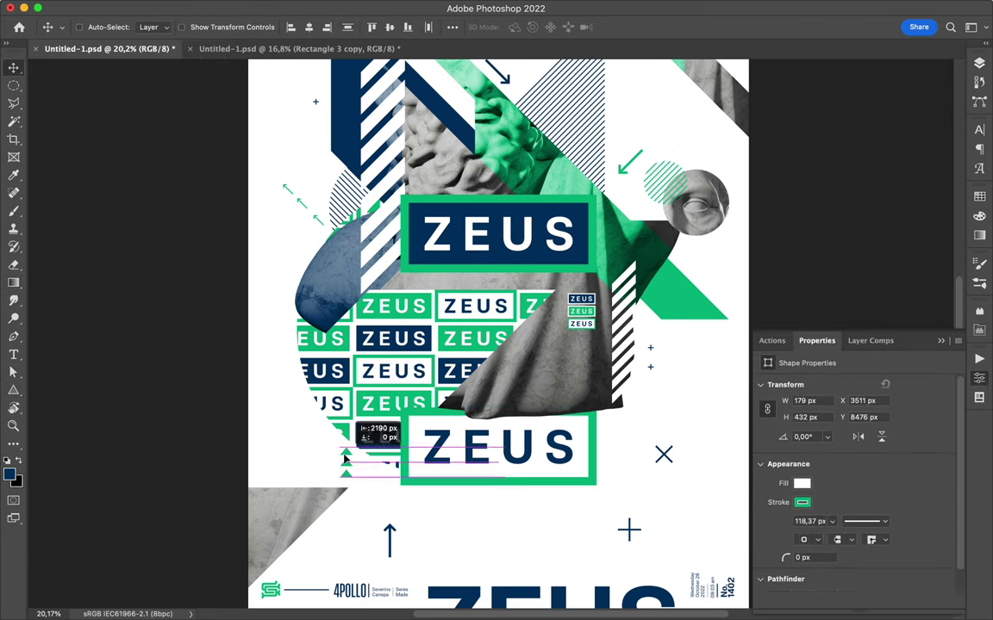
left_click_drag(615, 445, 614, 446)
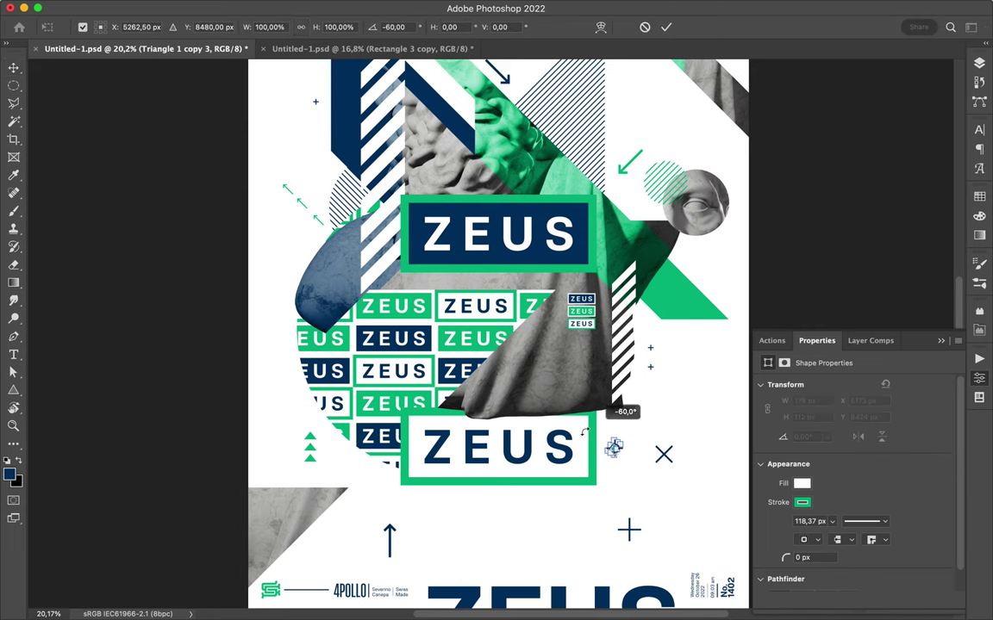
Step: Give the triangle a navy fill and add a small navy triangle beside the top arrow
key("a")
left_click(255, 27)
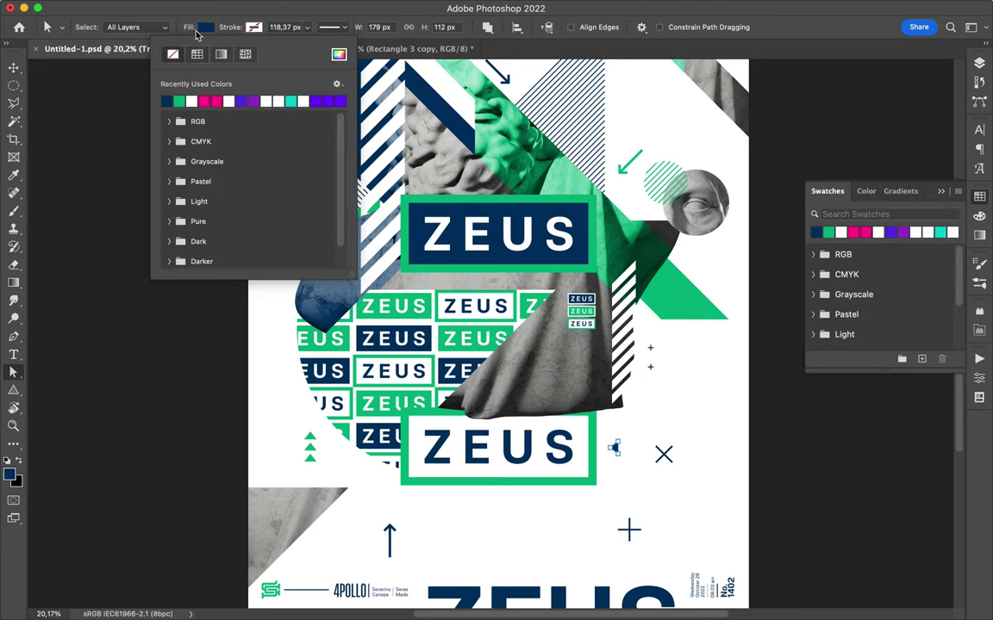
key("v")
scroll(330, 332, "down", 1)
left_click(330, 332)
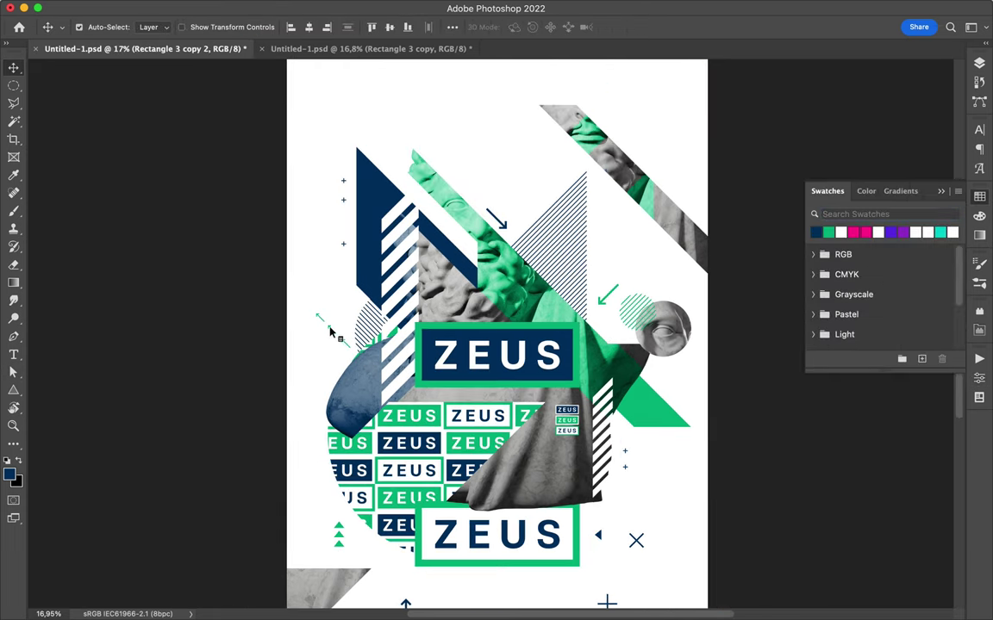
left_click_drag(534, 216, 522, 209)
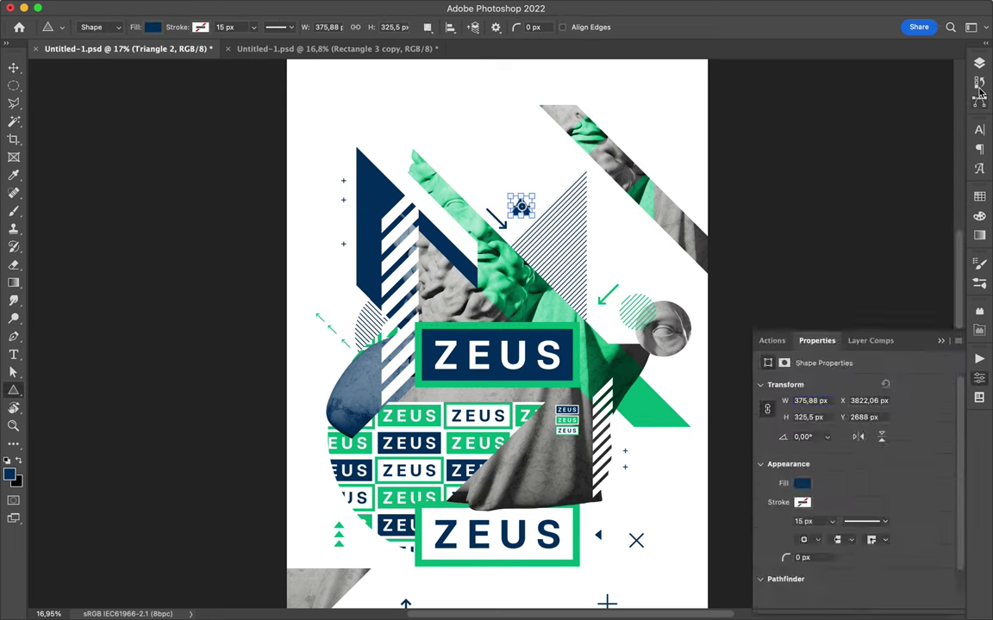
Step: Copy the ZEUS pattern upward as a small patch and split a chunk onto its own layer
mouse_move(387, 498)
left_mouse_down()
mouse_move(422, 484)
mouse_move(535, 216)
left_mouse_up()
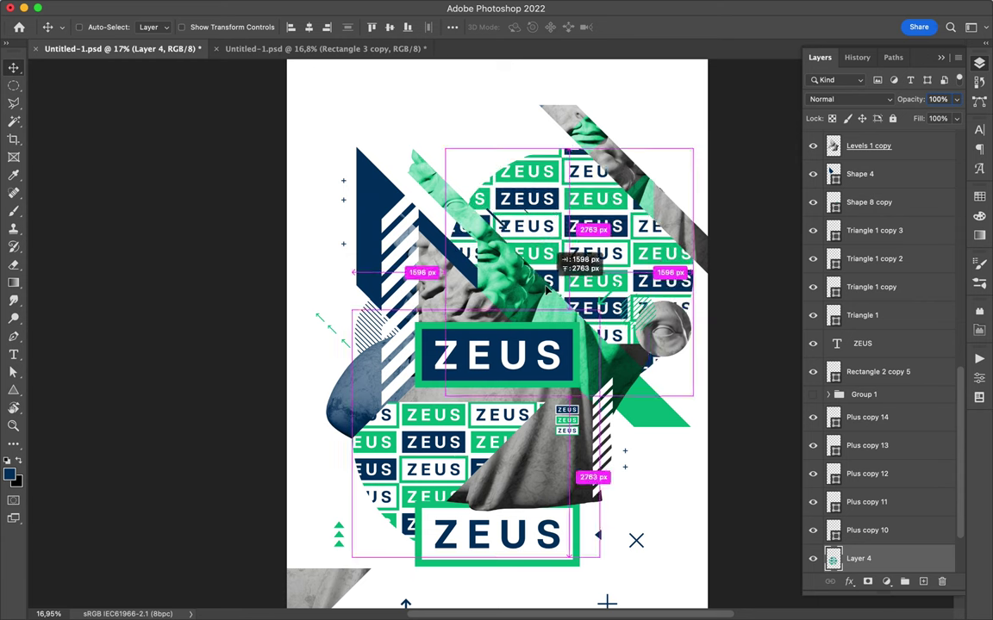
key("ctrl+t")
mouse_move(620, 318)
left_mouse_down()
mouse_move(564, 258)
mouse_move(531, 252)
left_mouse_up()
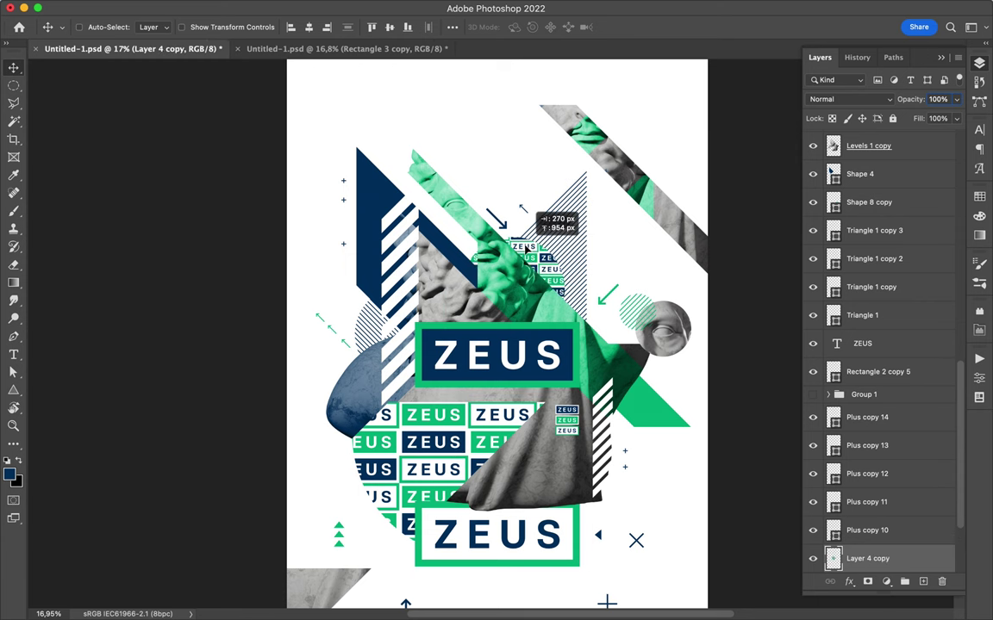
left_click(474, 226)
key("ctrl+j")
key("v")
left_click_drag(534, 267, 637, 444)
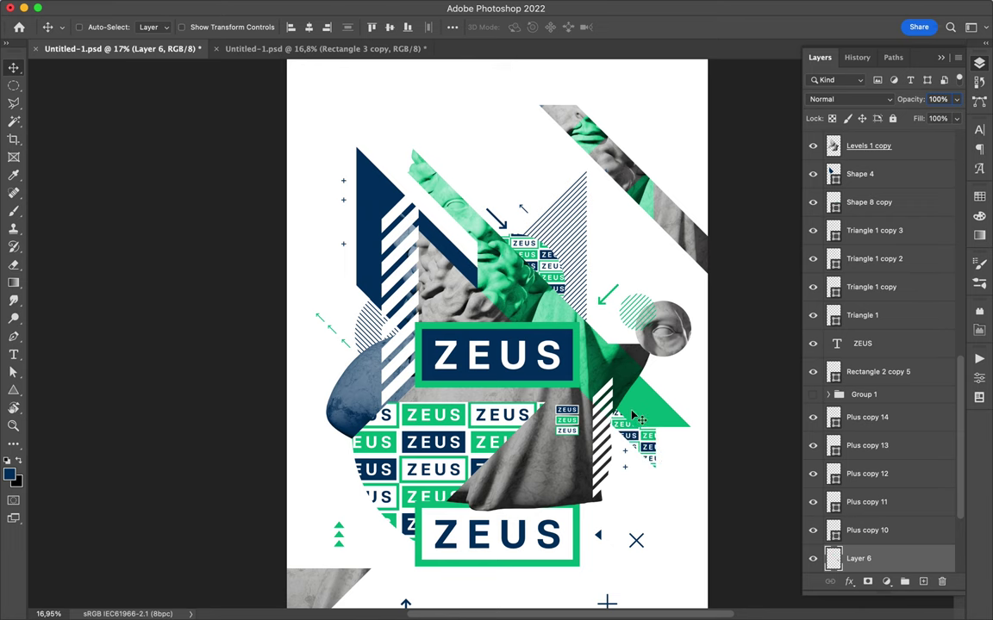
Step: Push the stone strip layer down the stack to just above Rectangle 1
scroll(521, 353, "up", 3)
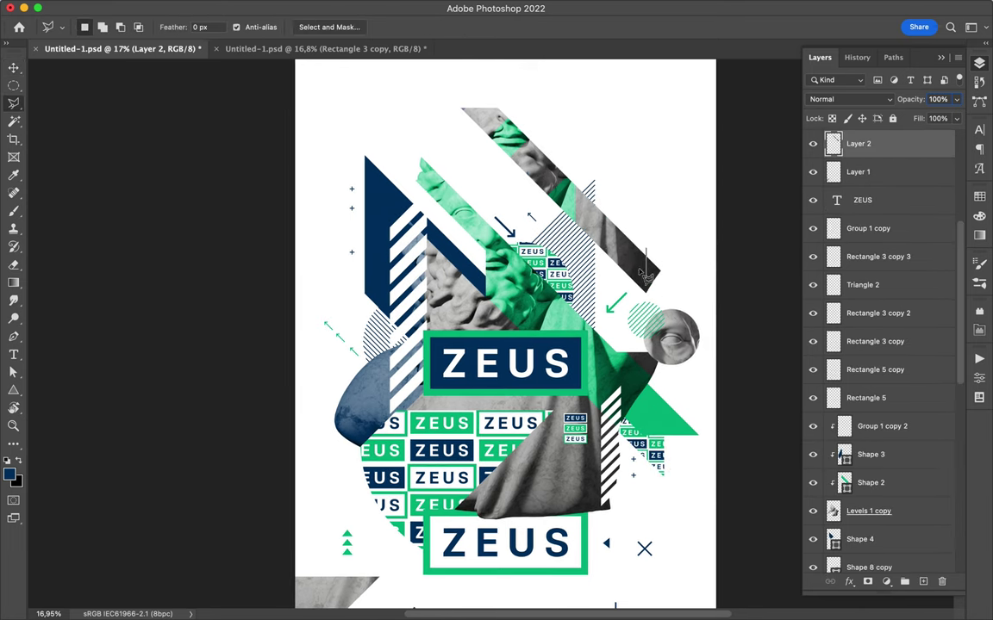
key("v")
left_click_drag(596, 144, 585, 159)
left_click_drag(858, 143, 868, 433)
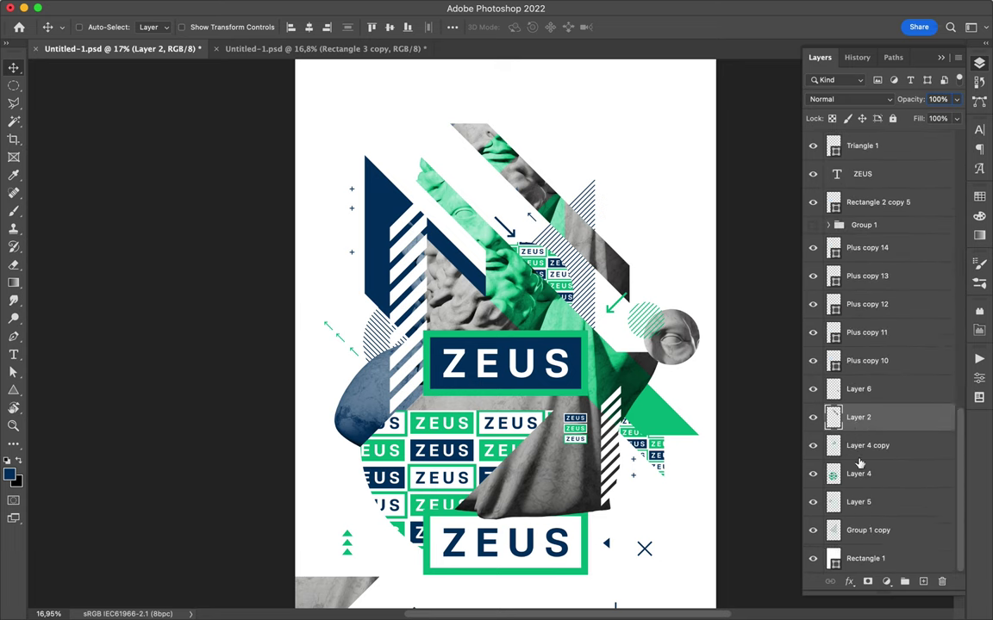
left_click_drag(868, 433, 861, 543)
Step: Merge the ZEUS text with its box into one layer and nudge it upward
scroll(504, 583, "down", 2)
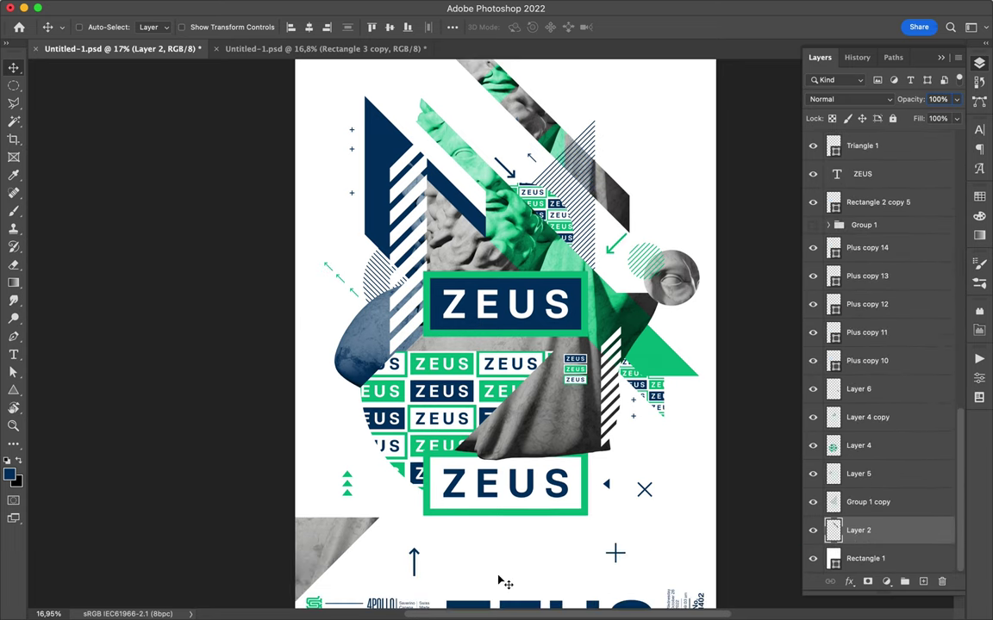
left_click_drag(374, 525, 308, 535)
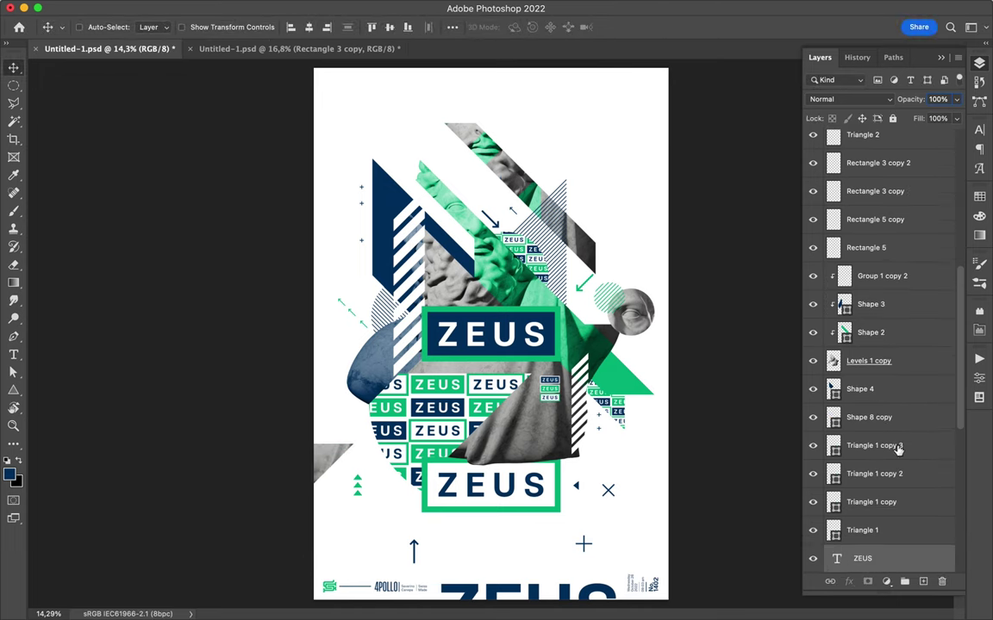
left_click(890, 412)
key("ctrl+e")
mouse_move(498, 506)
left_mouse_down()
mouse_move(498, 493)
mouse_move(502, 511)
left_mouse_up()
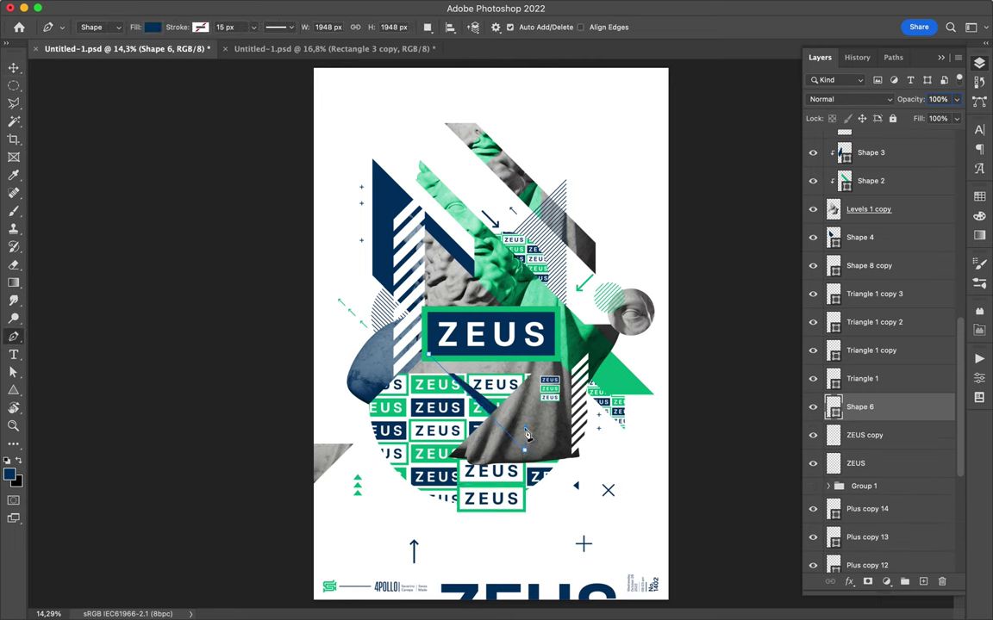
Step: Raise the navy shape above Group 1 copy 2 and adjust its position around ZEUS
left_click_drag(859, 407, 870, 222)
left_click_drag(873, 344, 862, 216)
key("v")
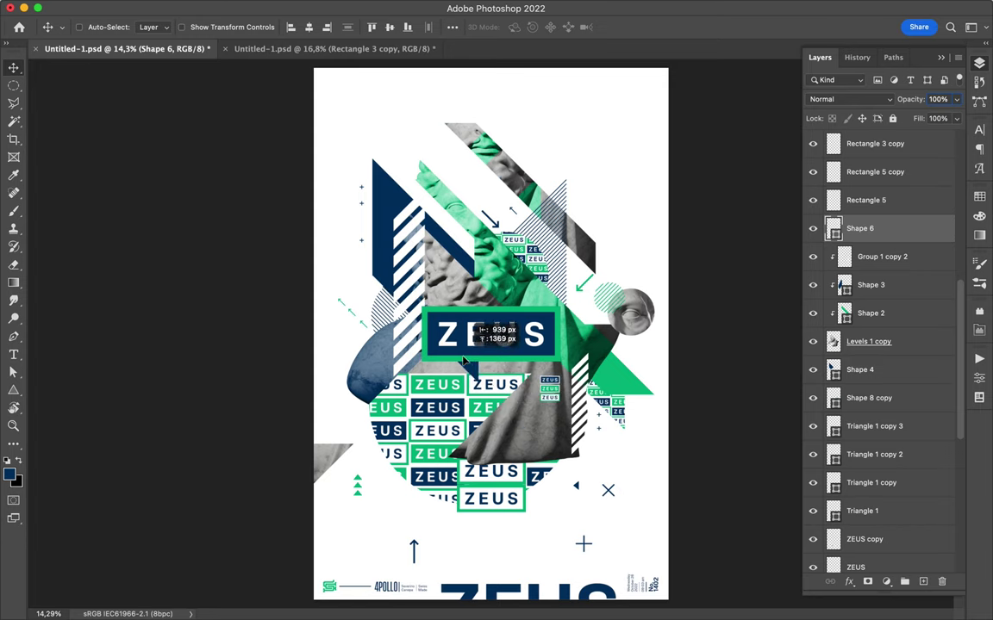
left_click_drag(466, 339, 458, 345)
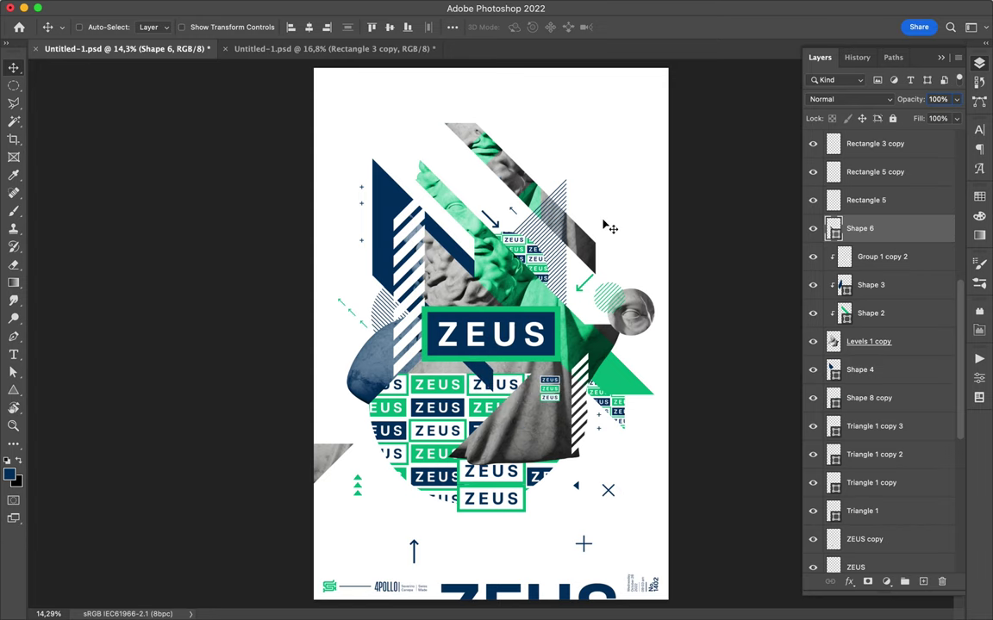
scroll(491, 335, "down", 2)
Step: Copy the ZEUS title to the top edge, place hatch-stripe copies on the edges, hide the original, and save
left_click_drag(506, 517, 506, 119)
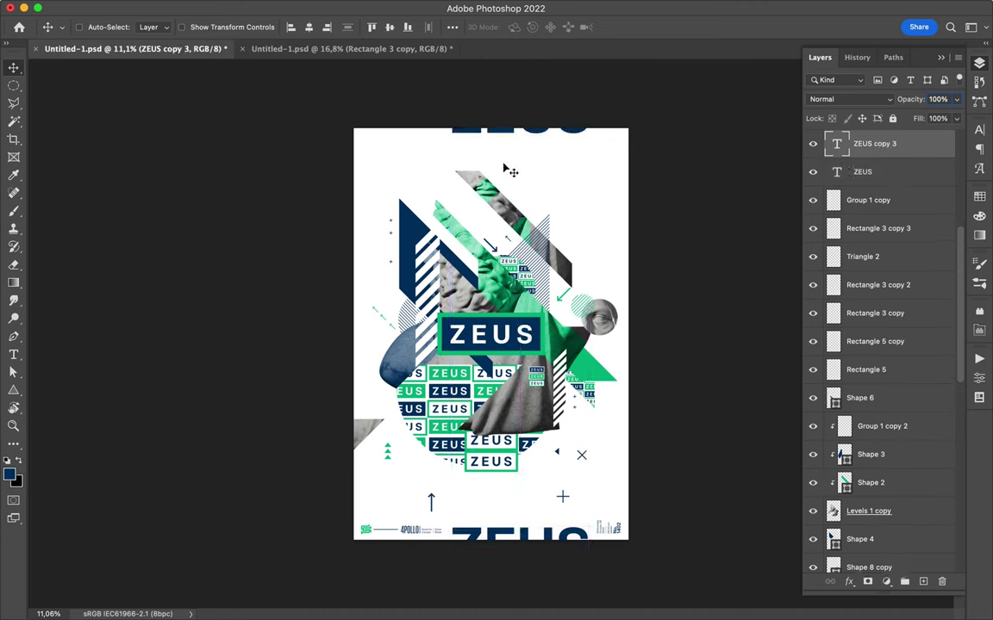
scroll(909, 337, "down", 3)
left_click_drag(885, 297, 885, 294)
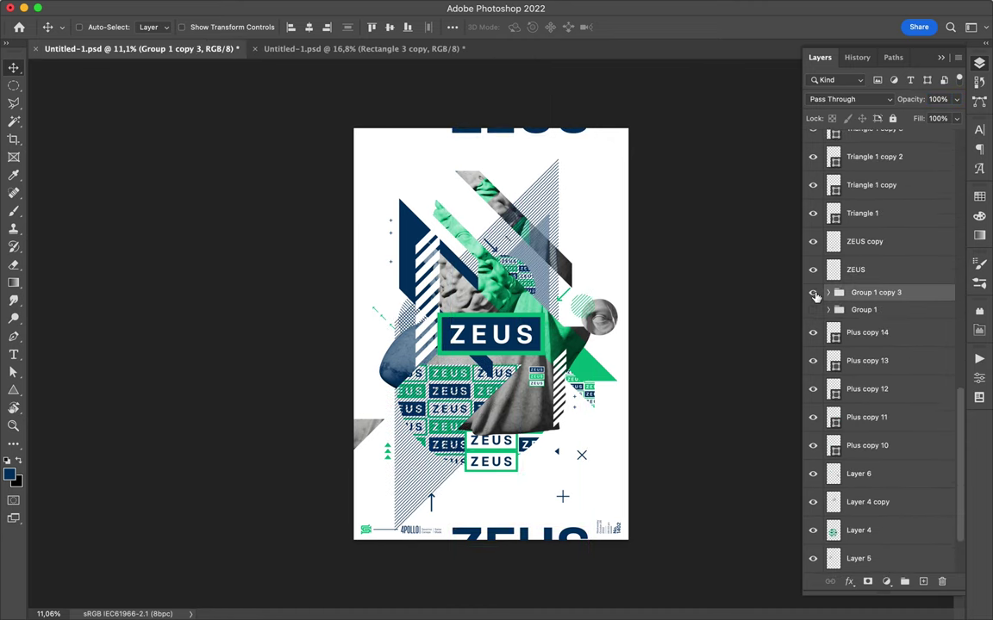
left_click(813, 321)
mouse_move(397, 331)
left_mouse_down()
mouse_move(291, 338)
mouse_move(760, 331)
left_mouse_up()
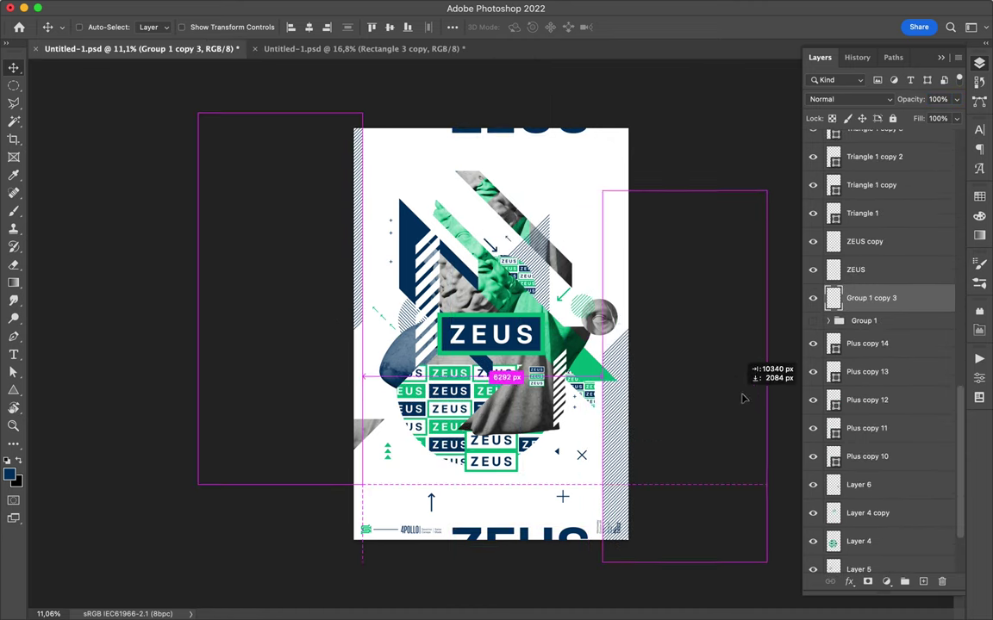
key("ctrl+s")
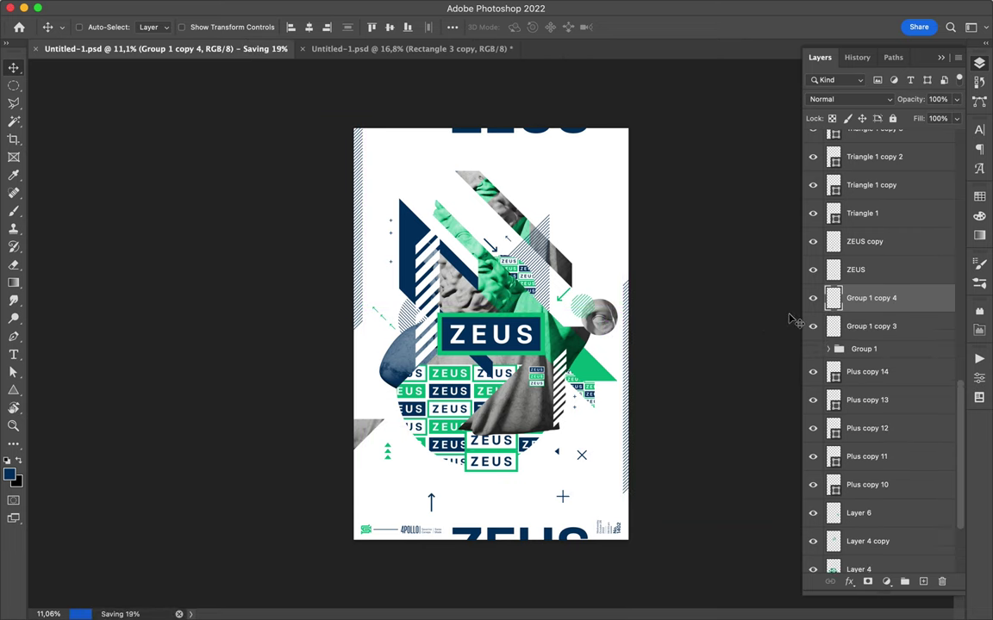
left_click(689, 9)
left_click(692, 39)
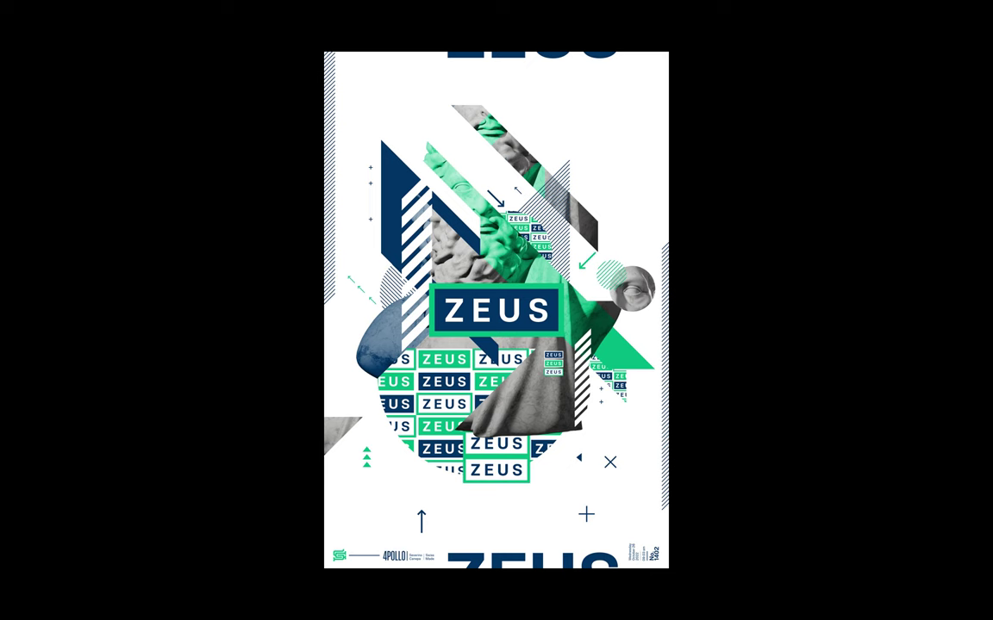